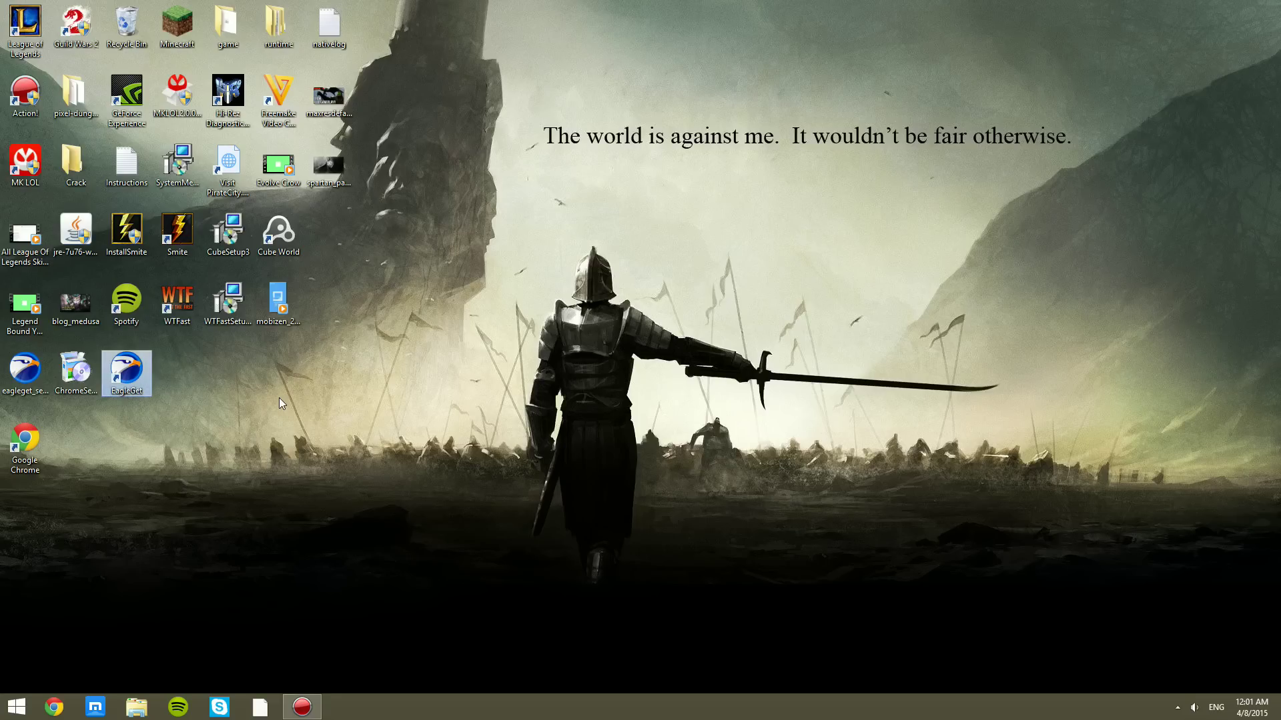
Launch Maxthon and search Google for 'EAGLE GET' from the address bar.
click(99, 711)
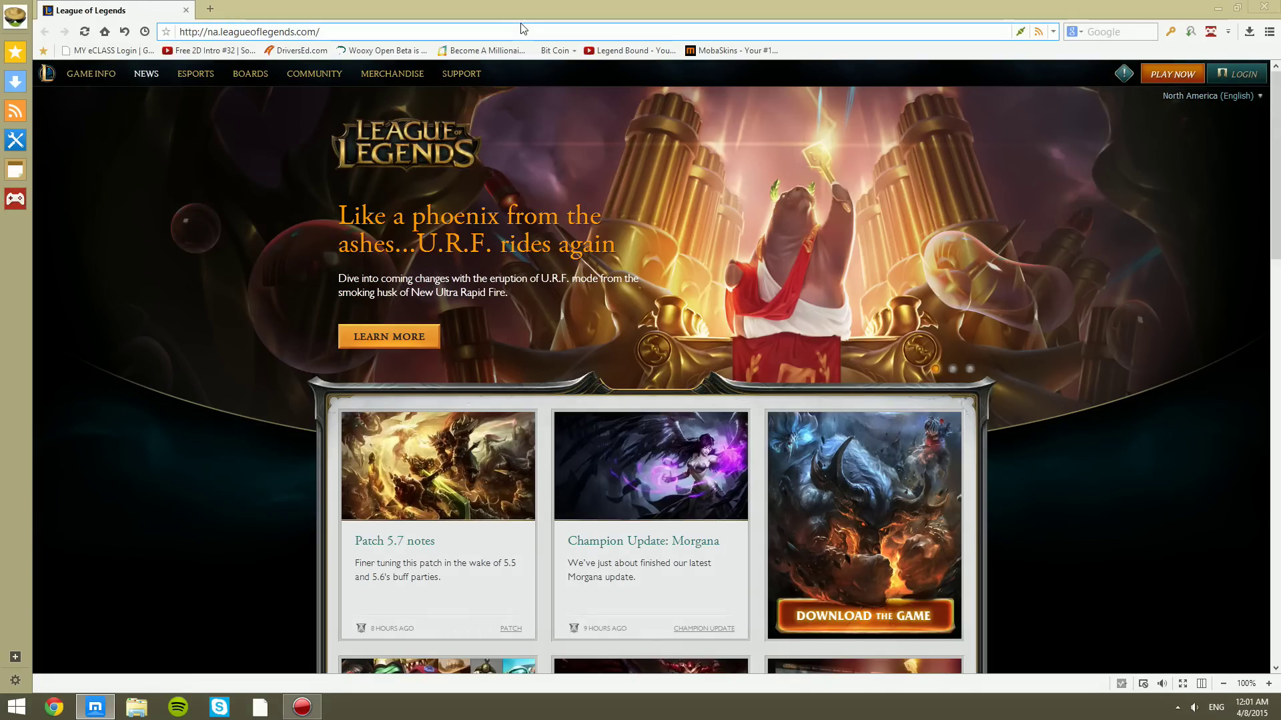
click(509, 30)
key(BackSpace)
key(BackSpace)
key(BackSpace)
key(BackSpace)
key(BackSpace)
key(BackSpace)
key(BackSpace)
key(BackSpace)
key(BackSpace)
key(BackSpace)
key(BackSpace)
key(BackSpace)
key(BackSpace)
key(BackSpace)
key(BackSpace)
key(BackSpace)
key(BackSpace)
key(BackSpace)
key(BackSpace)
key(BackSpace)
text(EAGLE )
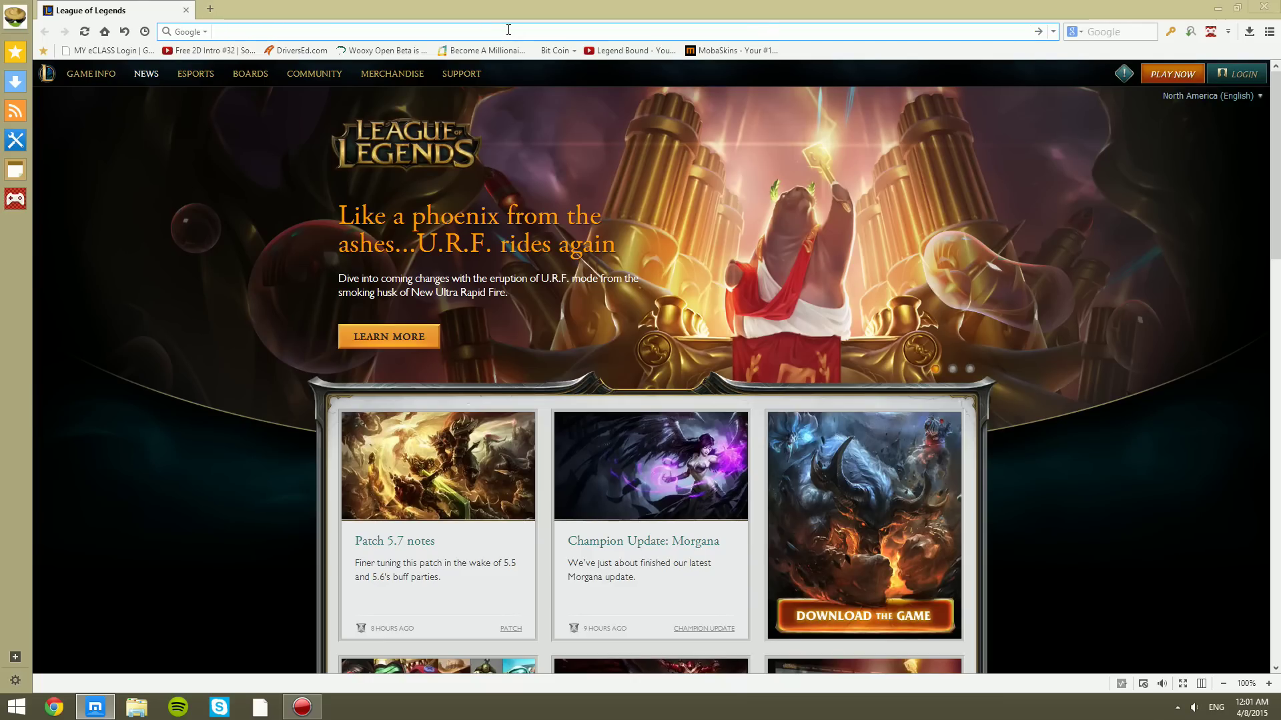
text(EGT)
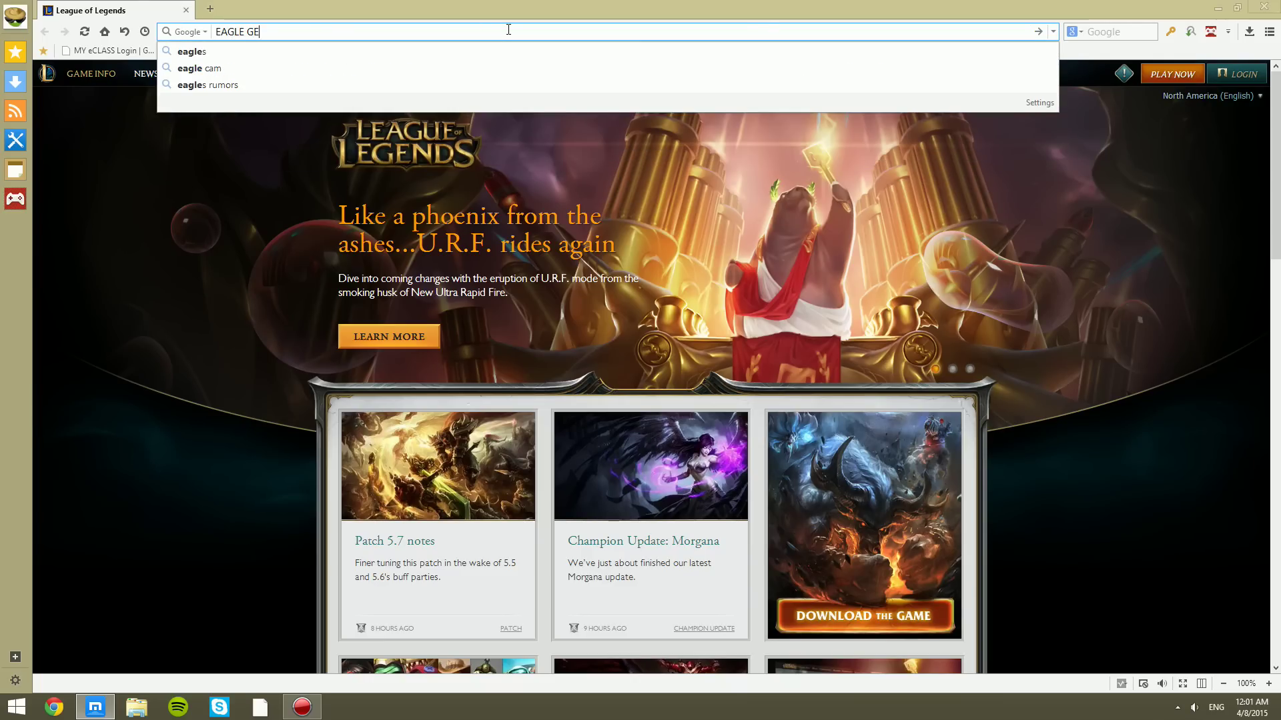
key(Return)
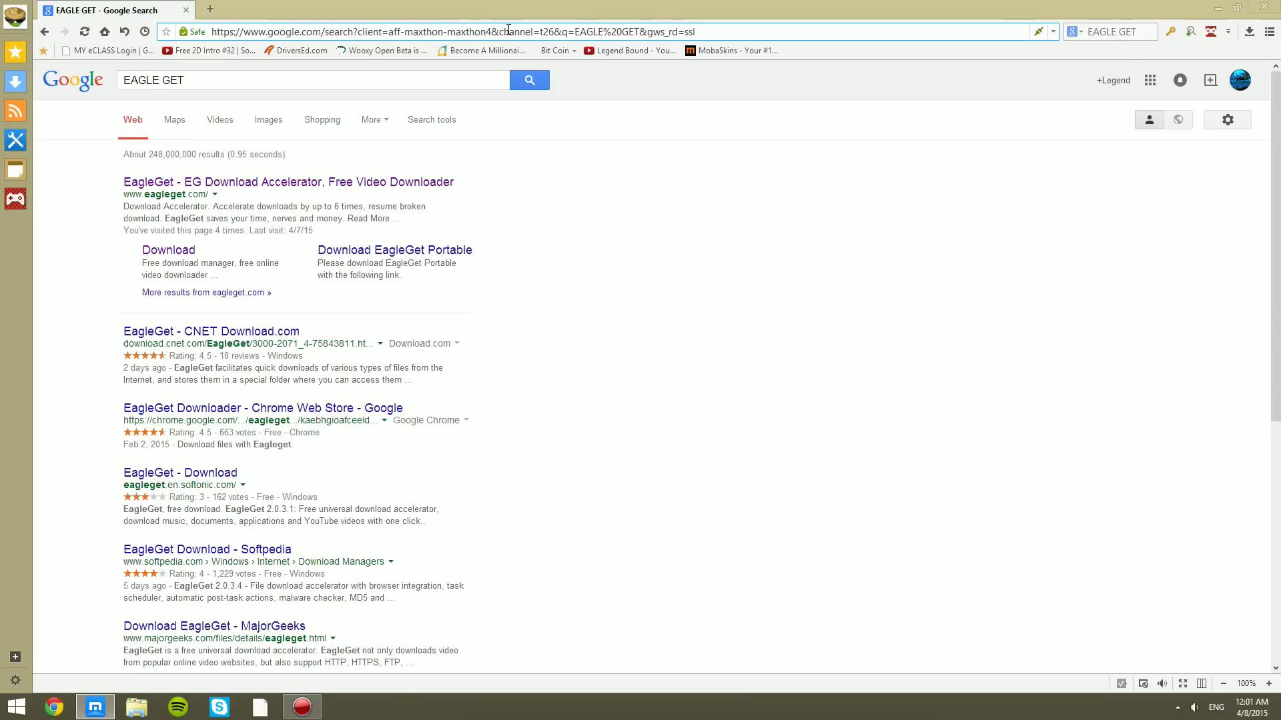
Open eagleget.com from the results and highlight its no spyware or malware claim.
click(237, 184)
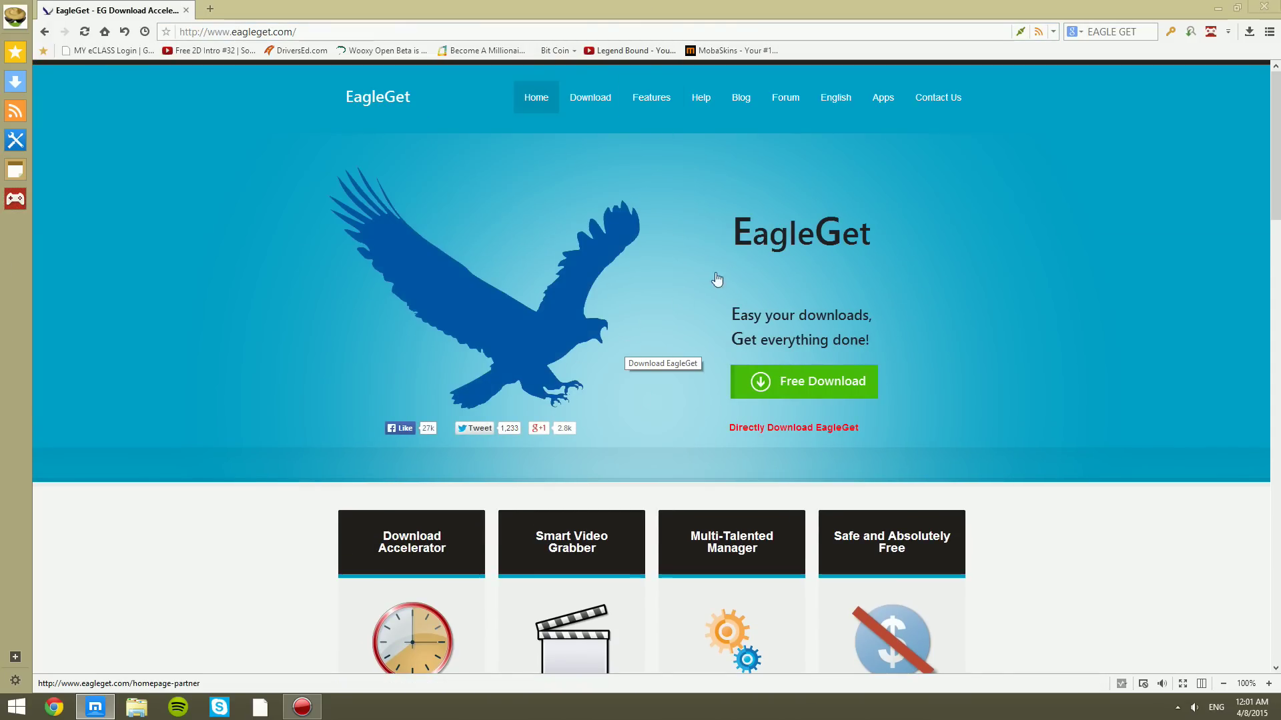
scroll(580, 383, down, 3)
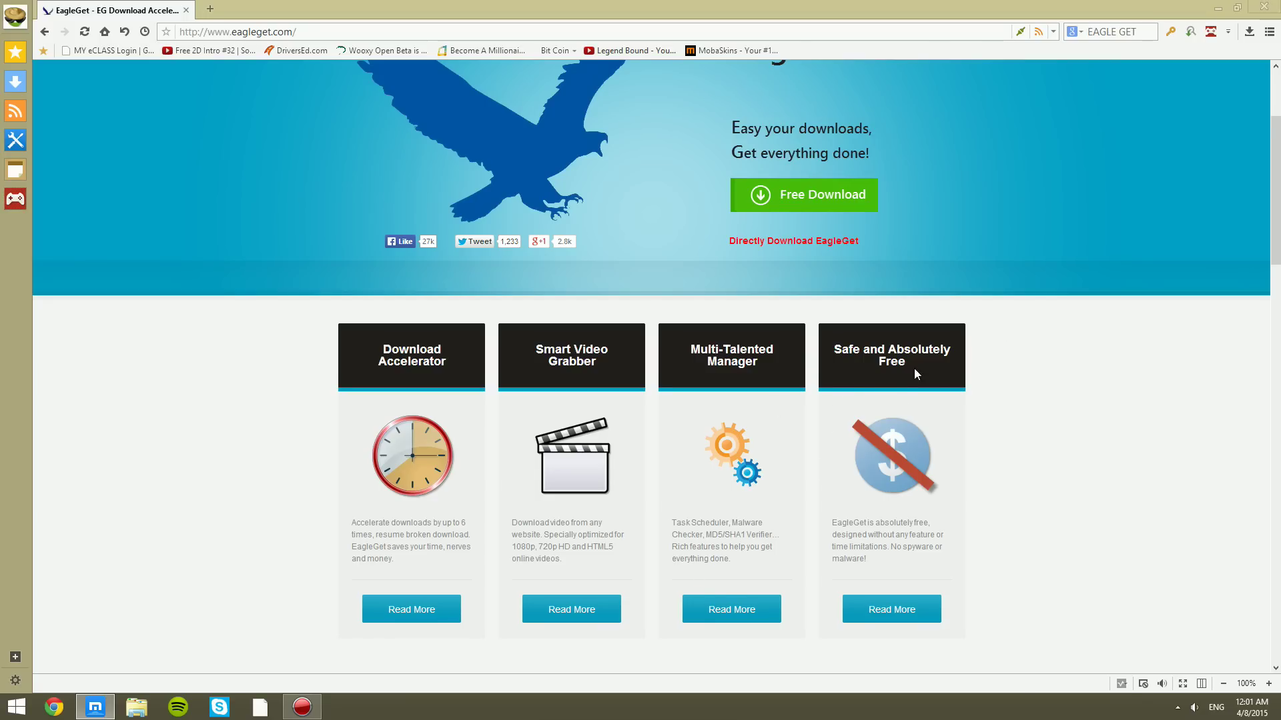
scroll(916, 375, down, 1)
drag(887, 460, 861, 446)
click(861, 446)
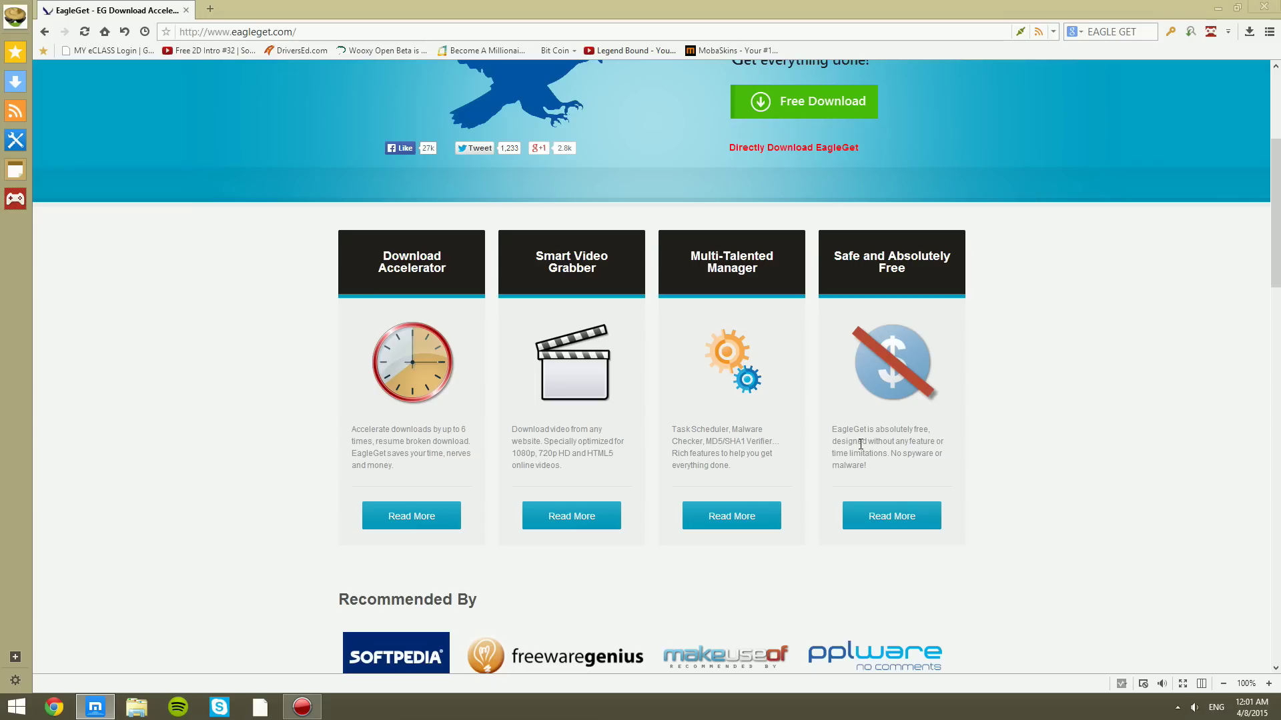
Read further down the feature list, highlighting the supported browsers, then return to the top.
scroll(850, 458, down, 4)
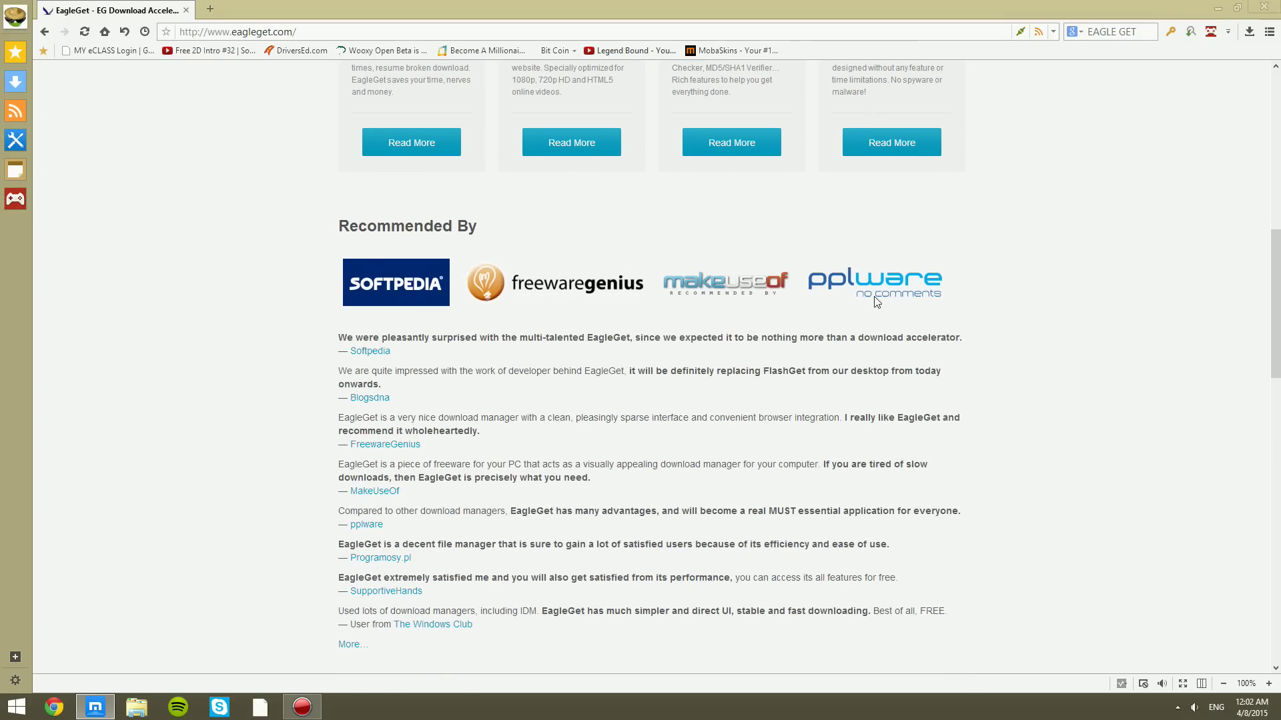
scroll(564, 308, down, 3)
scroll(543, 302, down, 5)
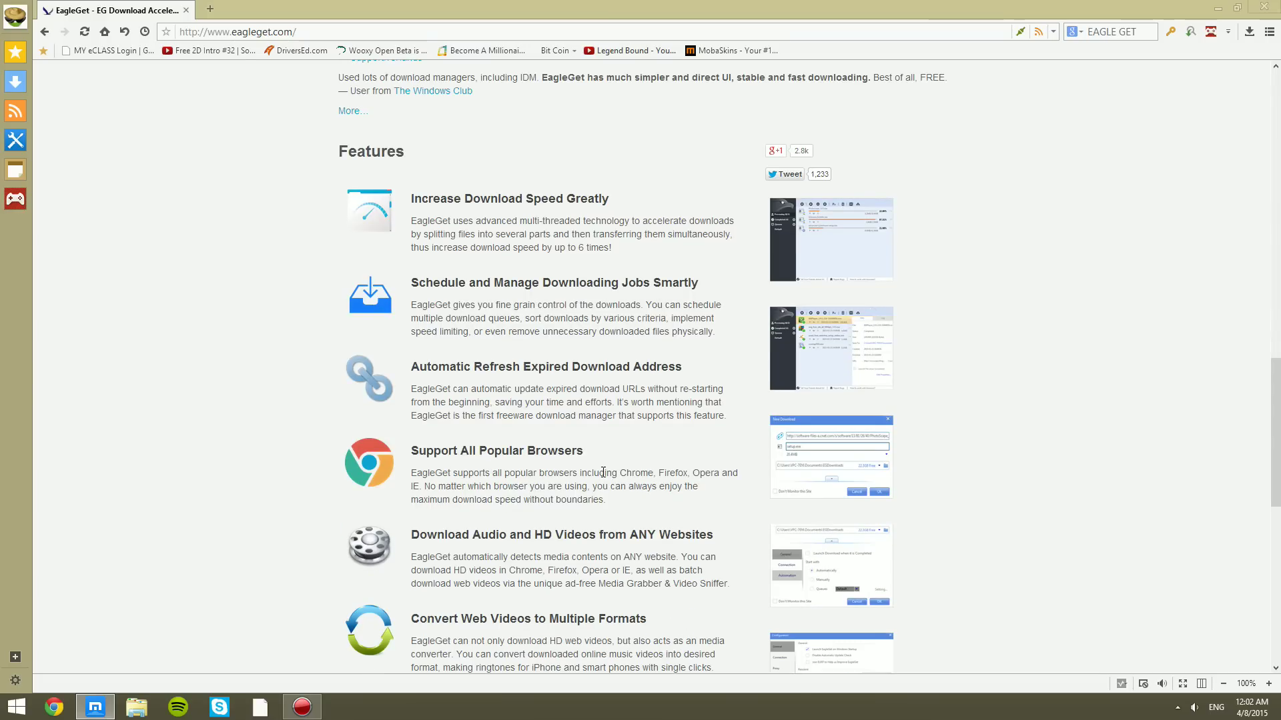
drag(632, 474, 722, 475)
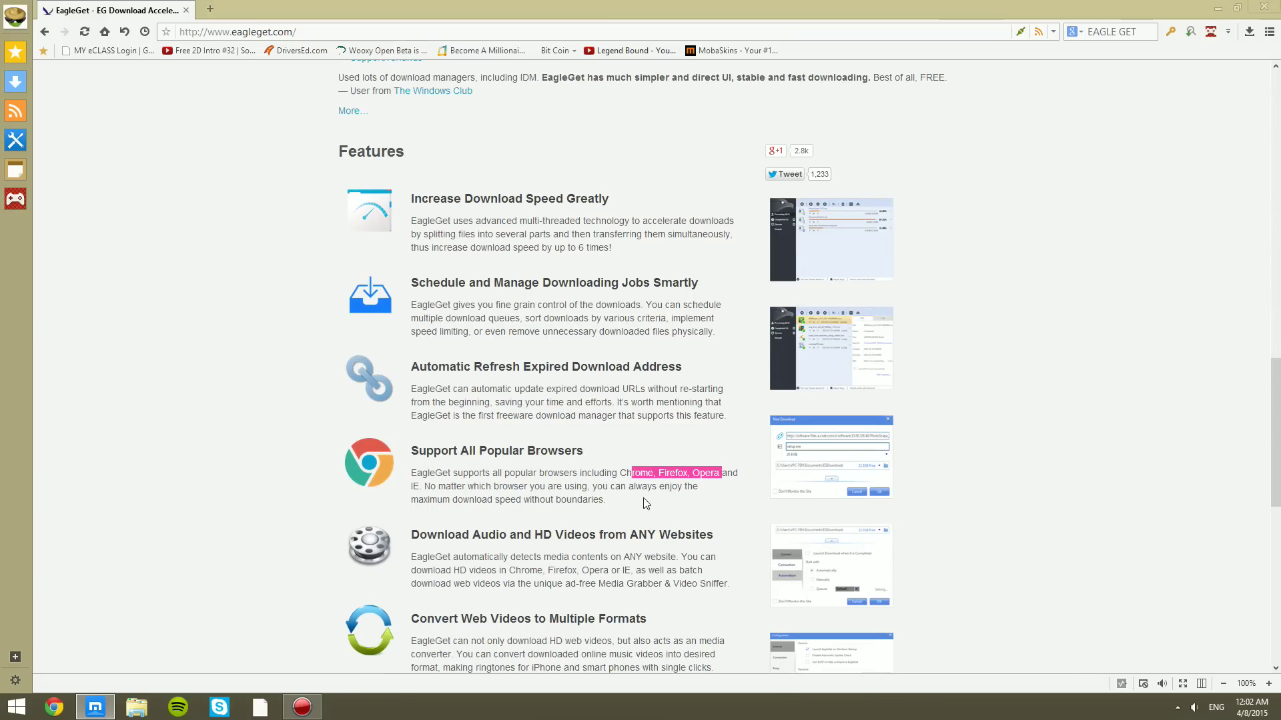
click(440, 485)
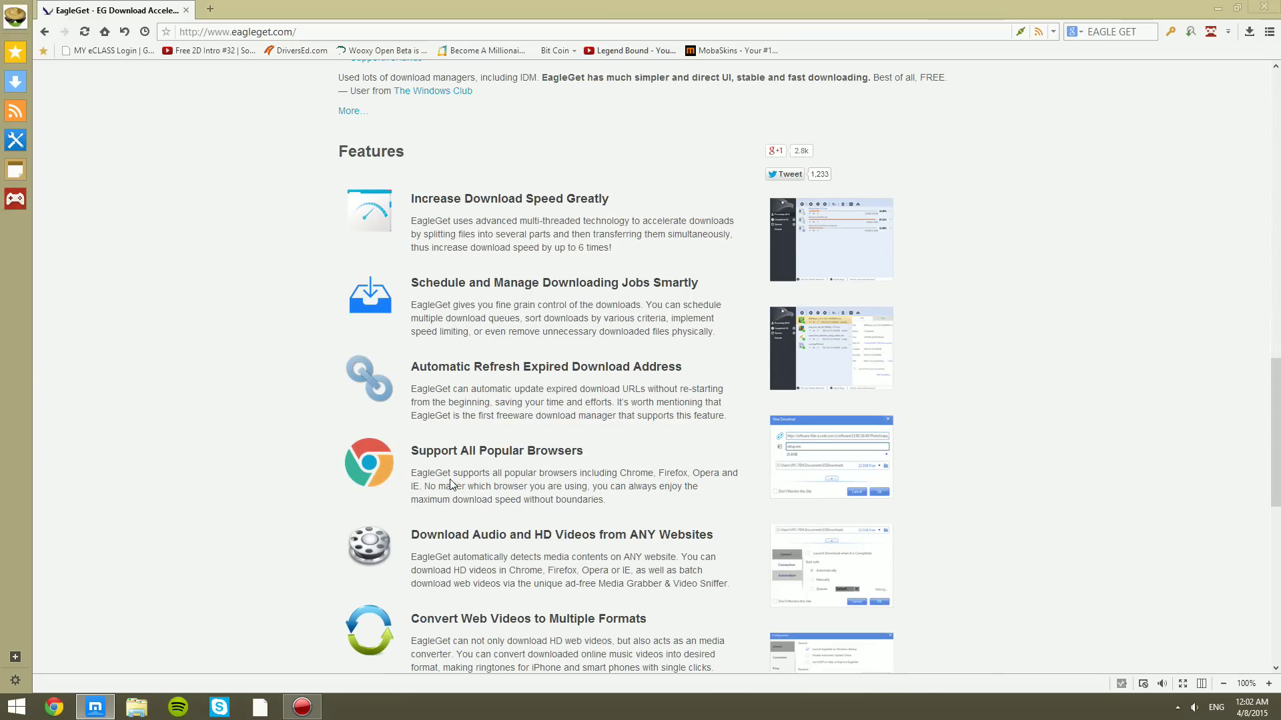
scroll(541, 505, down, 1)
scroll(542, 504, down, 4)
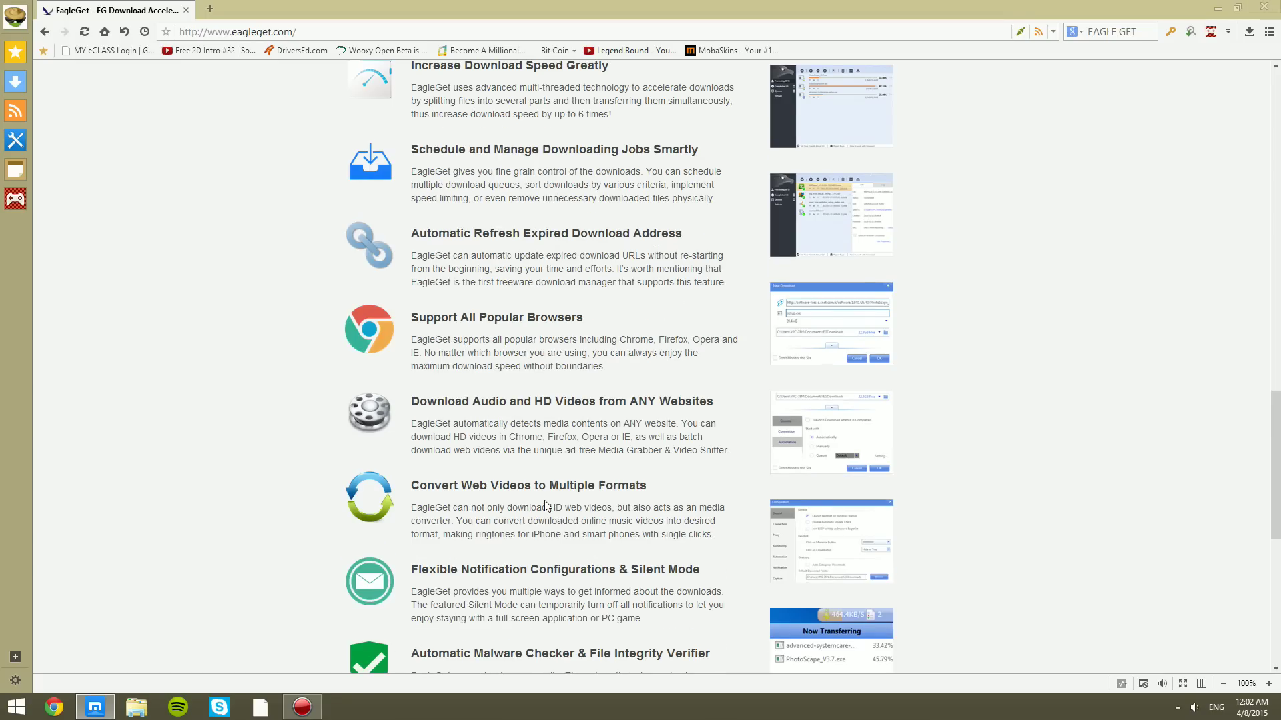
scroll(507, 334, down, 5)
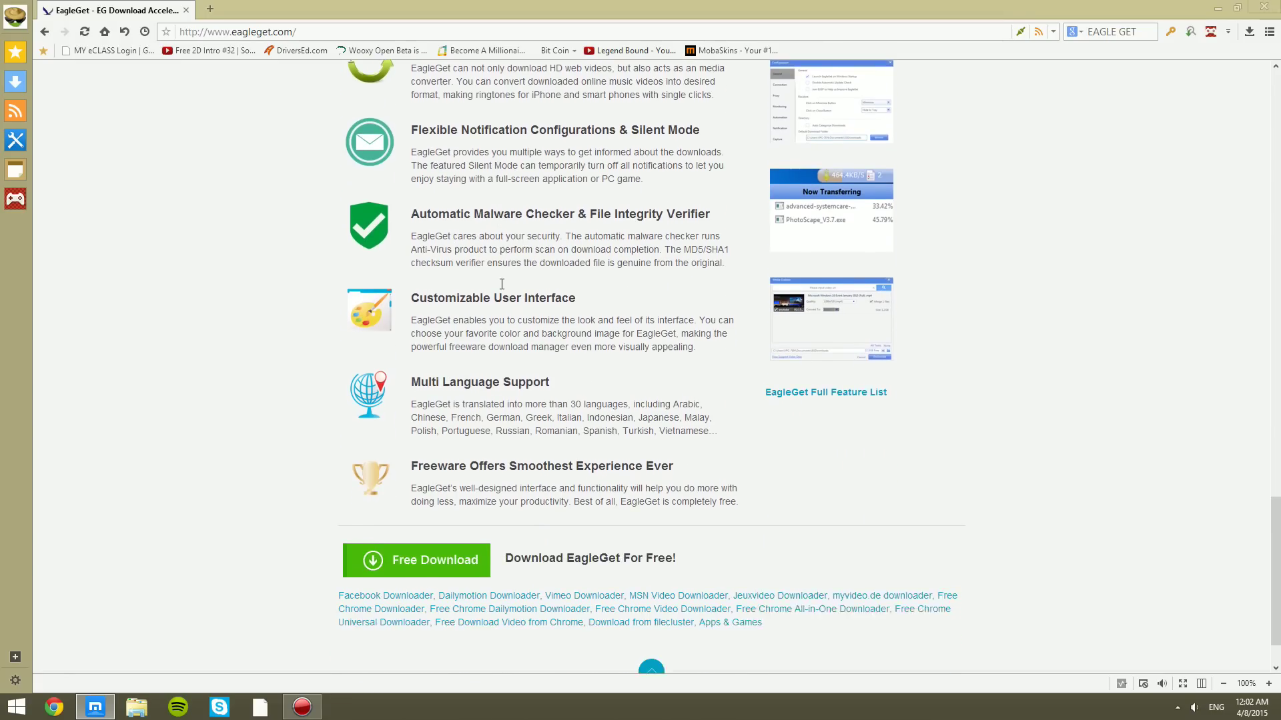
scroll(624, 331, up, 2)
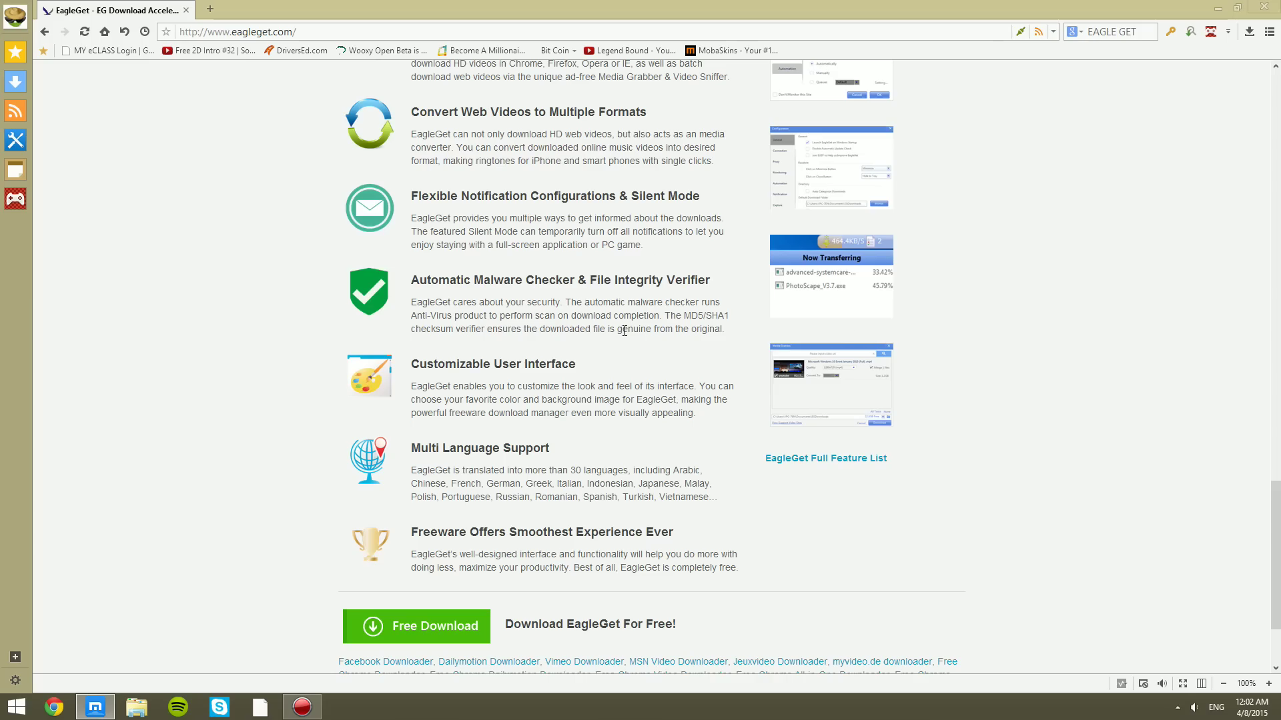
scroll(667, 233, up, 20)
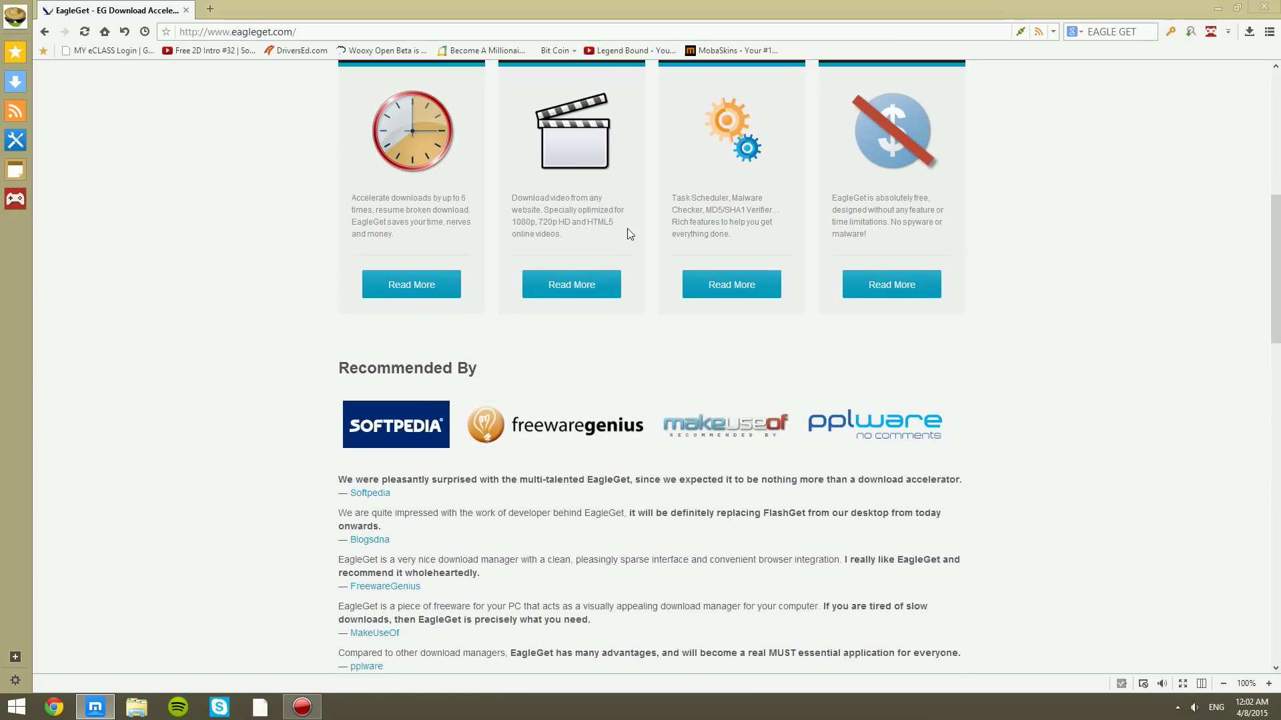
scroll(643, 175, up, 5)
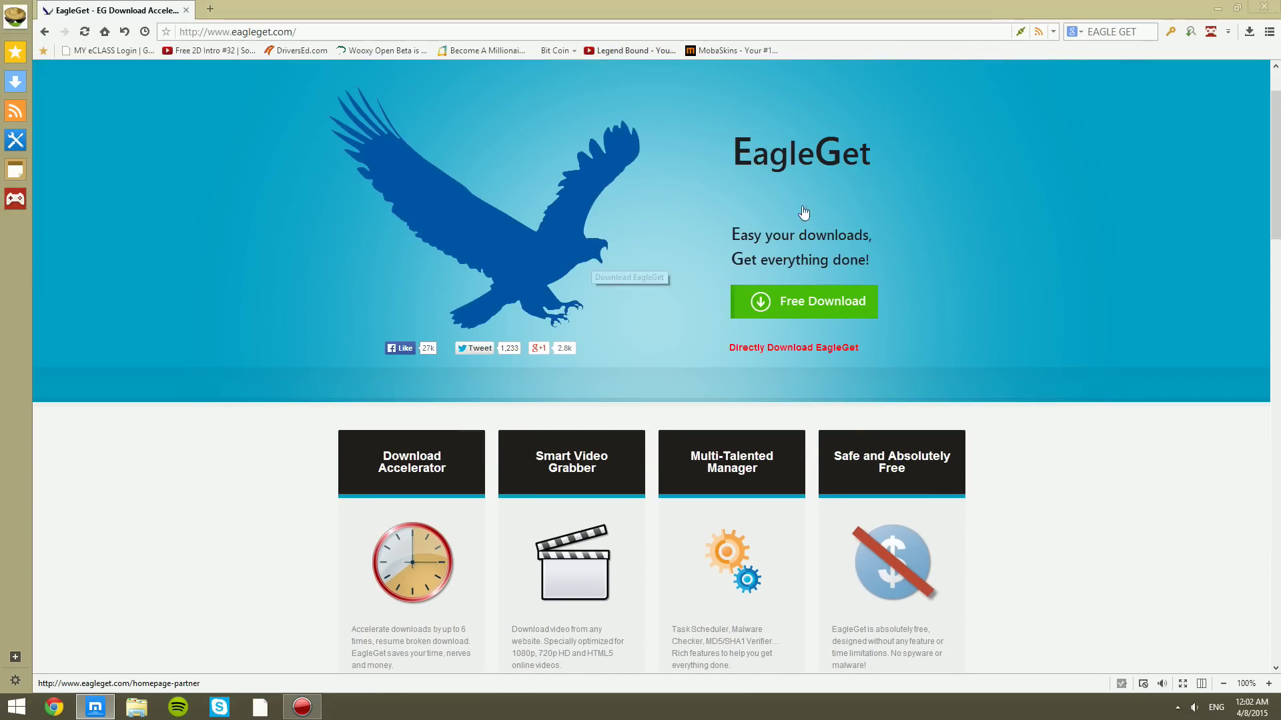
Download eagleget_setup.exe via Directly Download EagleGet and save it to the desktop.
click(1218, 9)
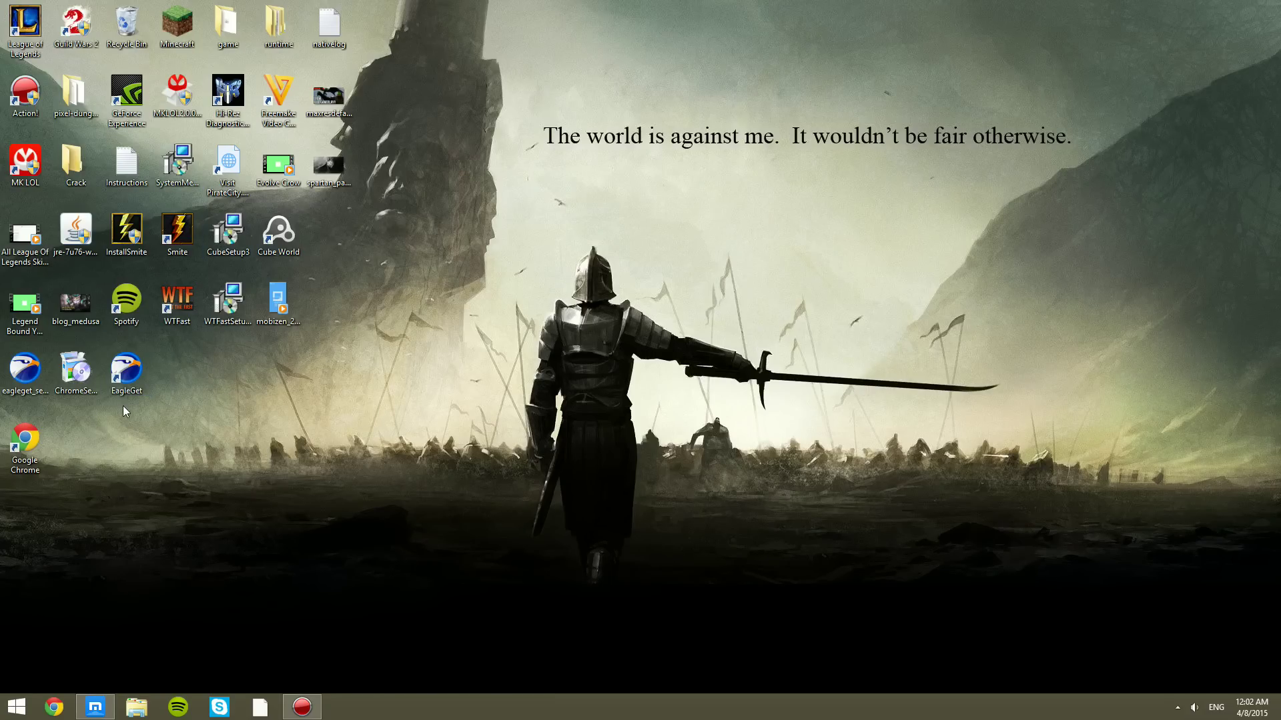
click(96, 707)
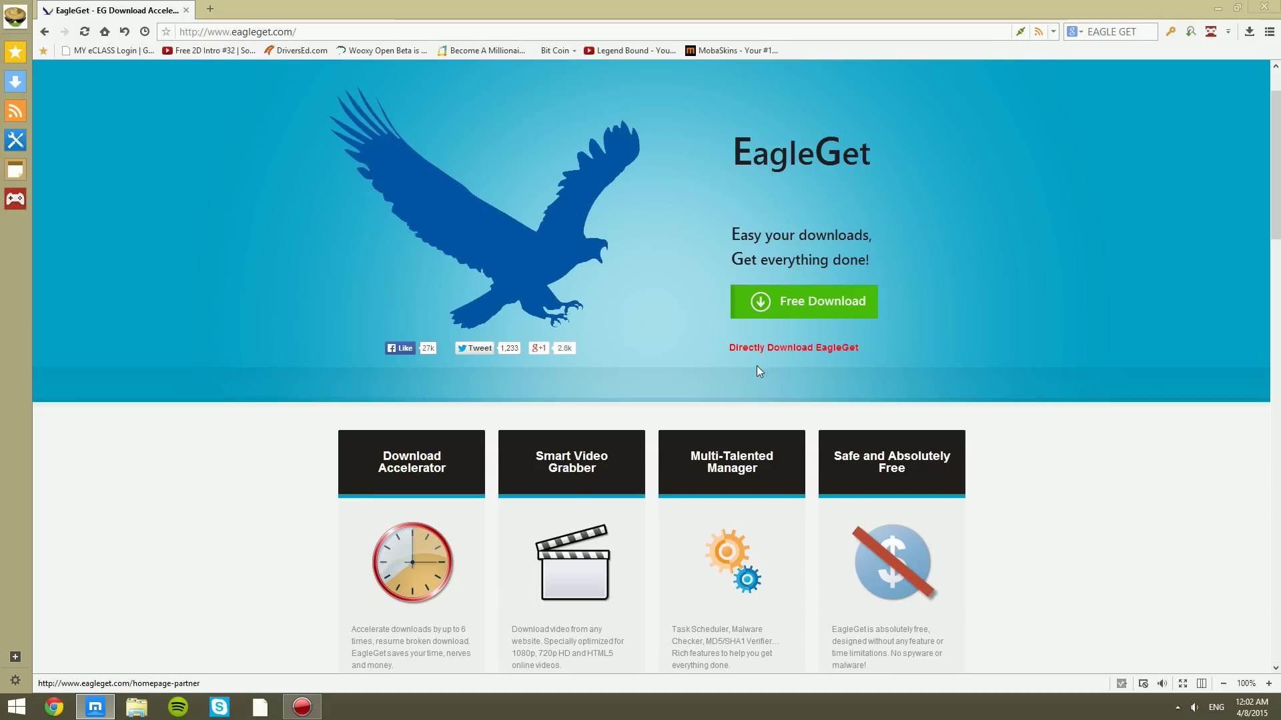
click(782, 350)
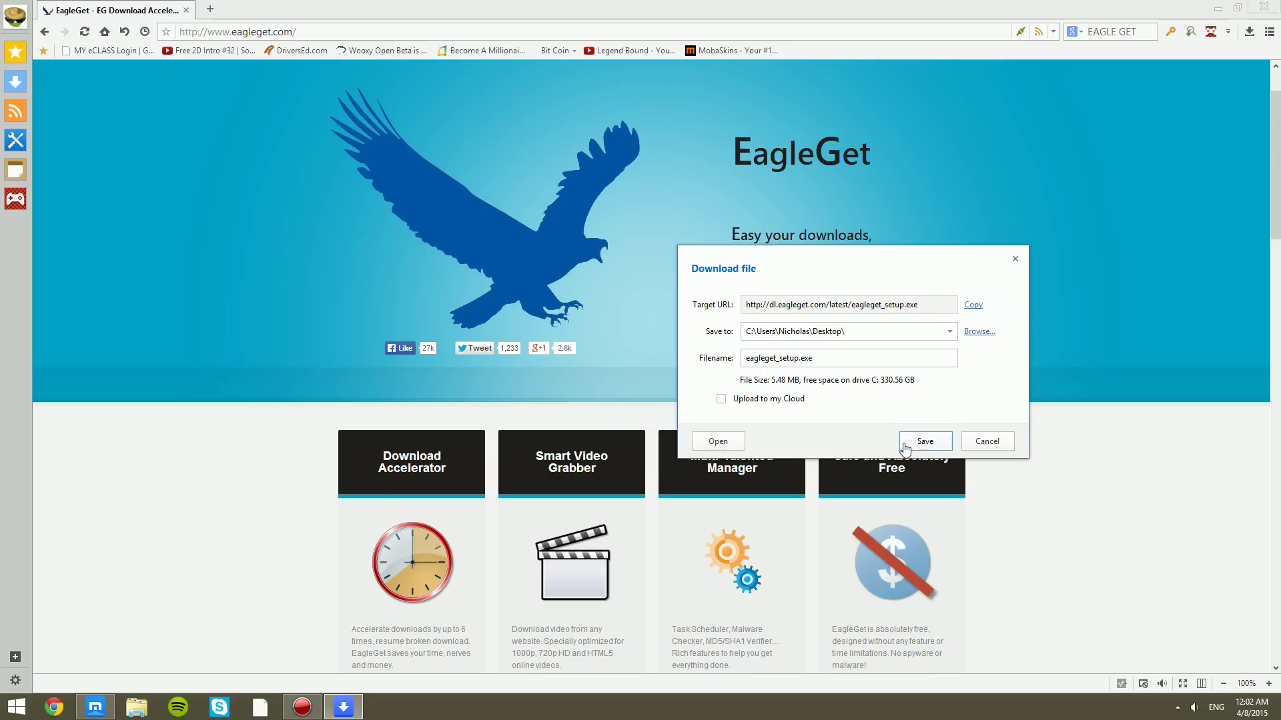
click(906, 446)
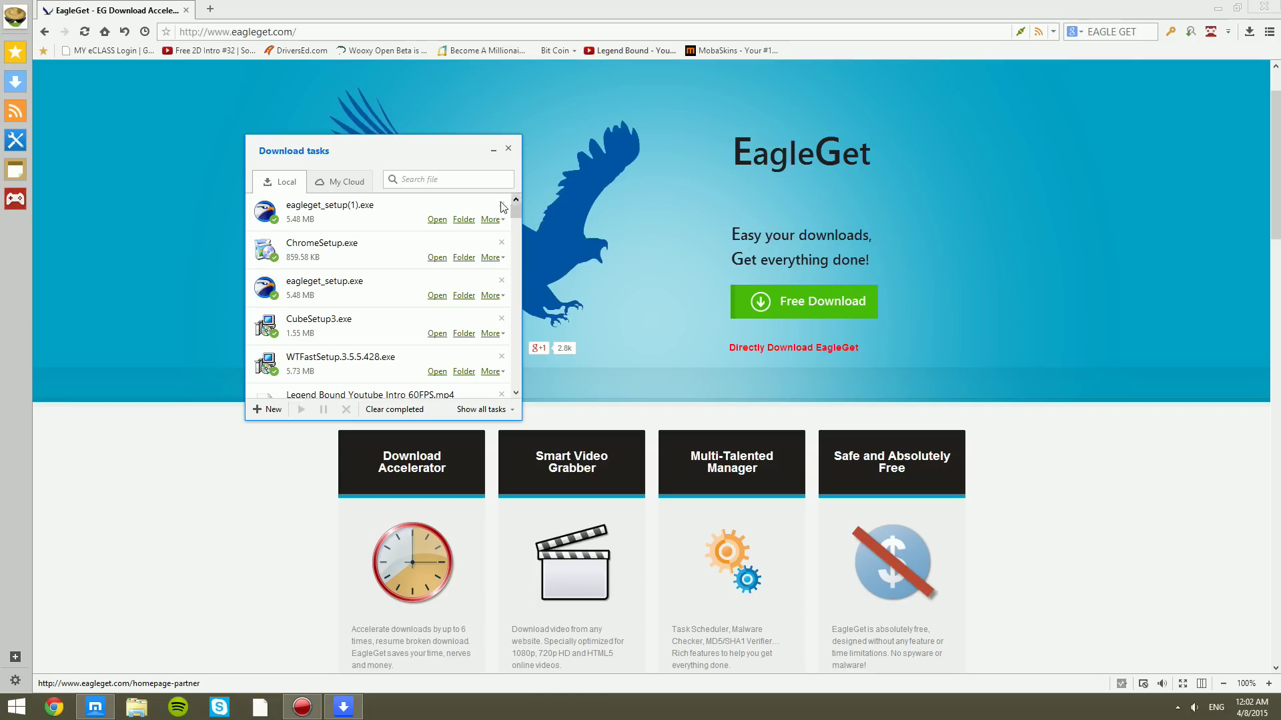
click(507, 148)
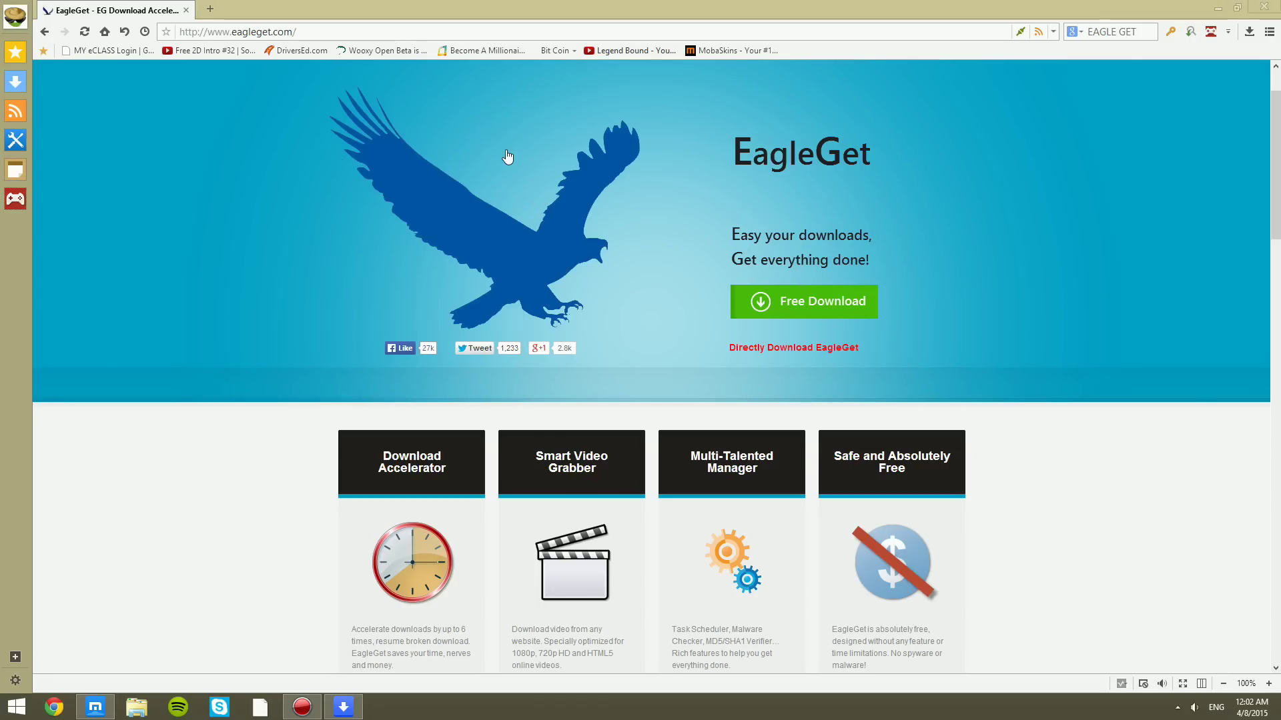
Tidy the EagleGet installer icons on the desktop and launch EagleGet from its shortcut.
key(super+d)
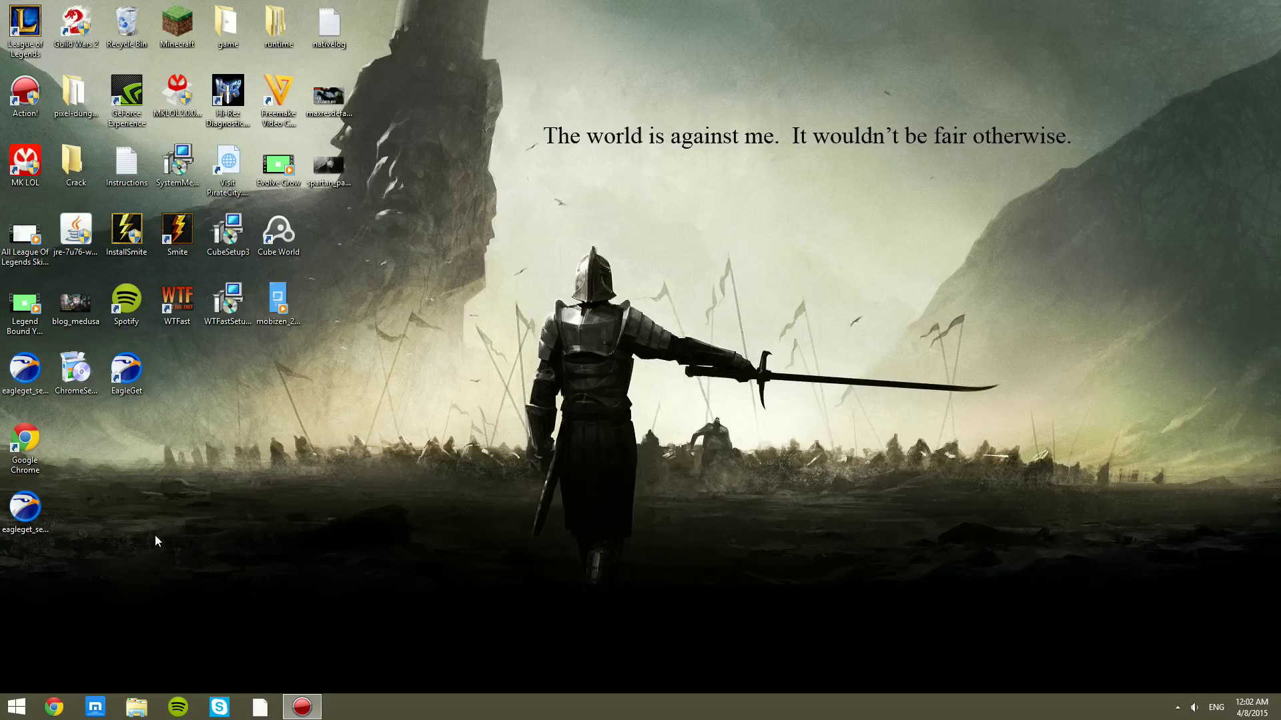
drag(30, 511, 106, 483)
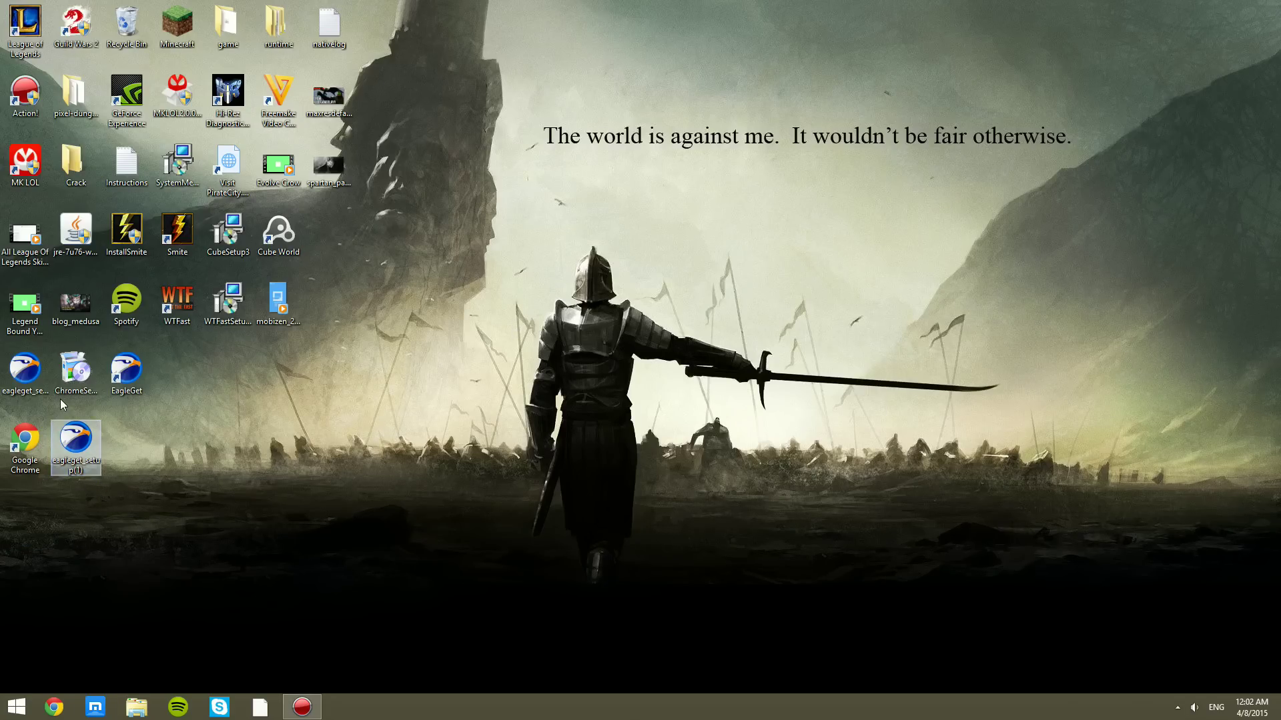
click(26, 373)
double_click(123, 373)
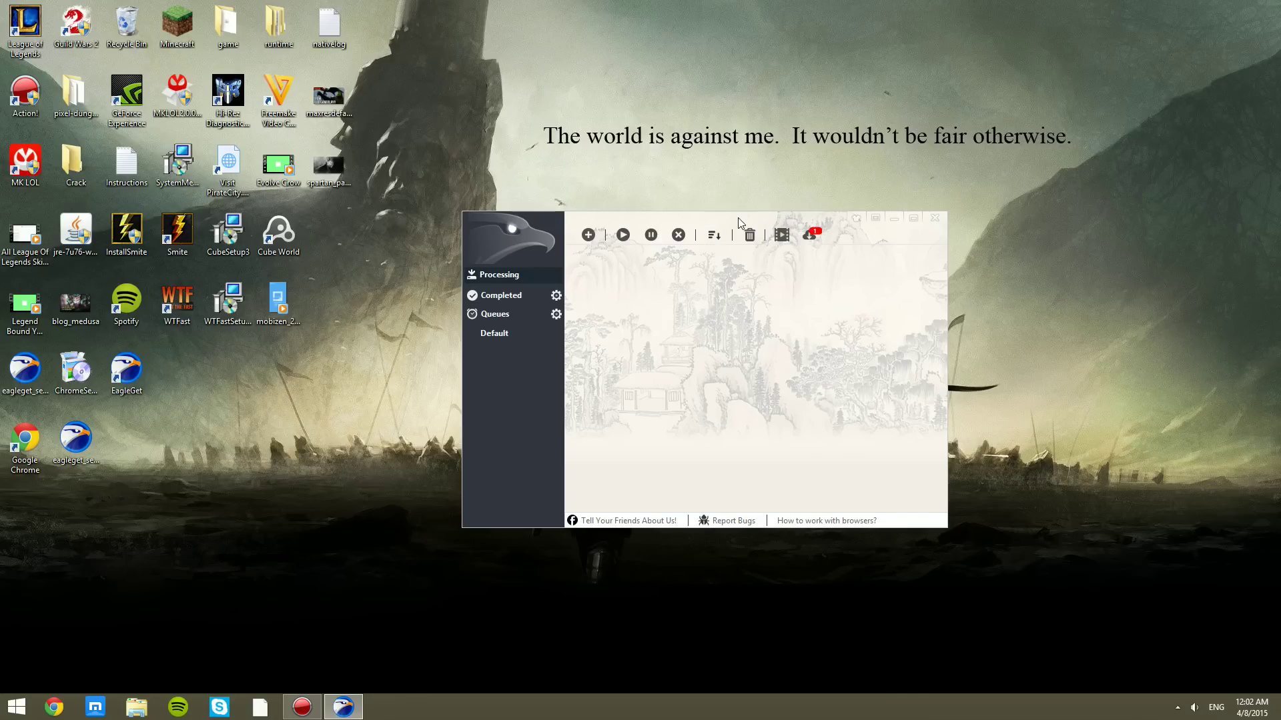
In Media Grabber, replace the old address with the pasted YouTube Razer Cortex URL and search.
click(809, 234)
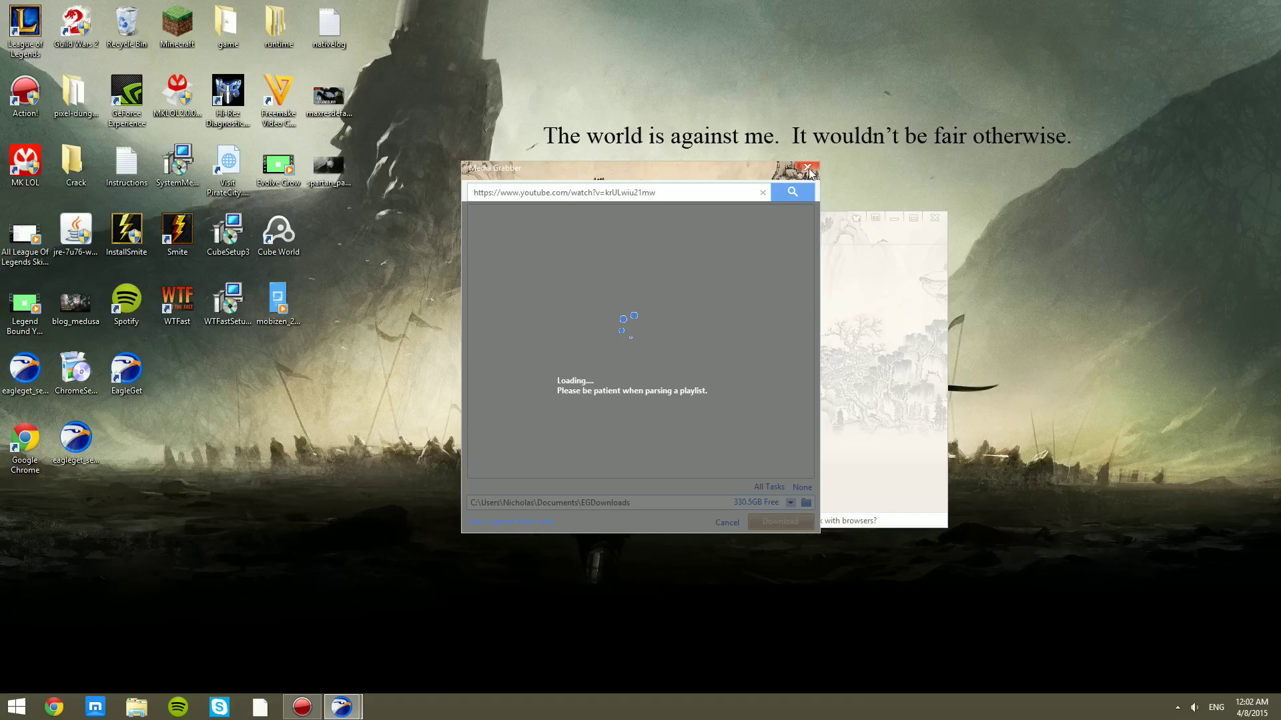
click(762, 193)
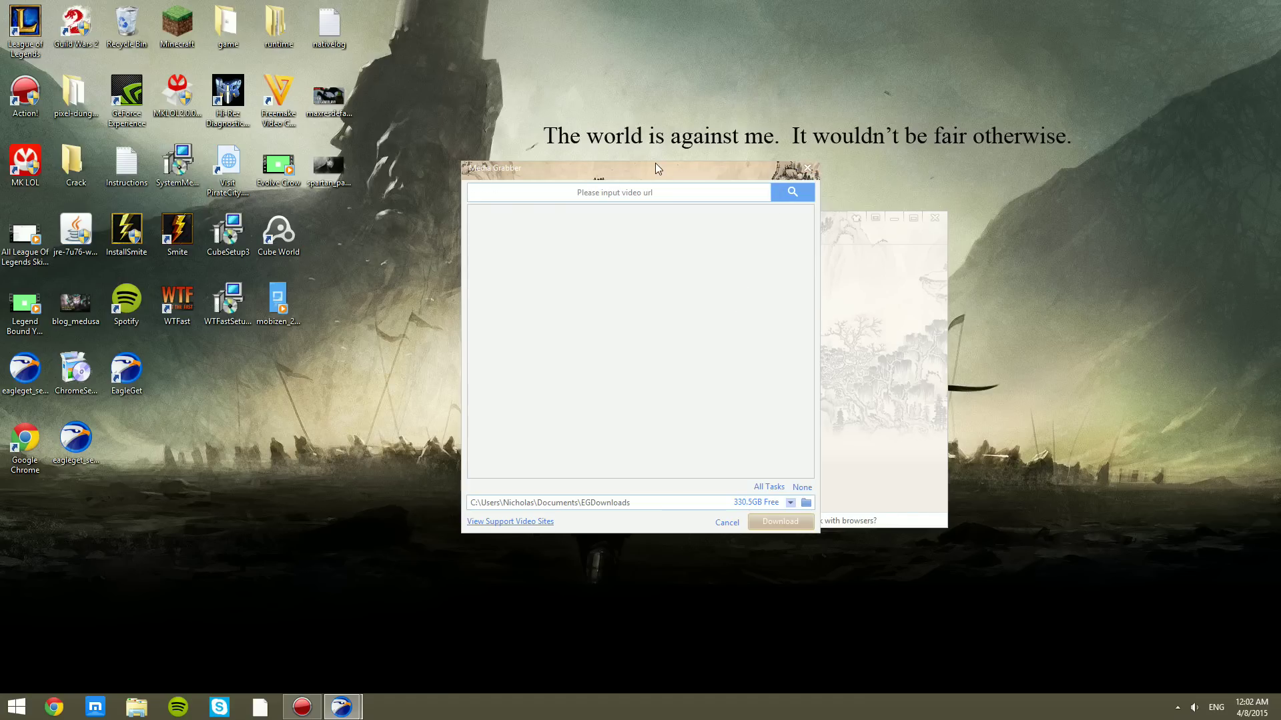
click(647, 191)
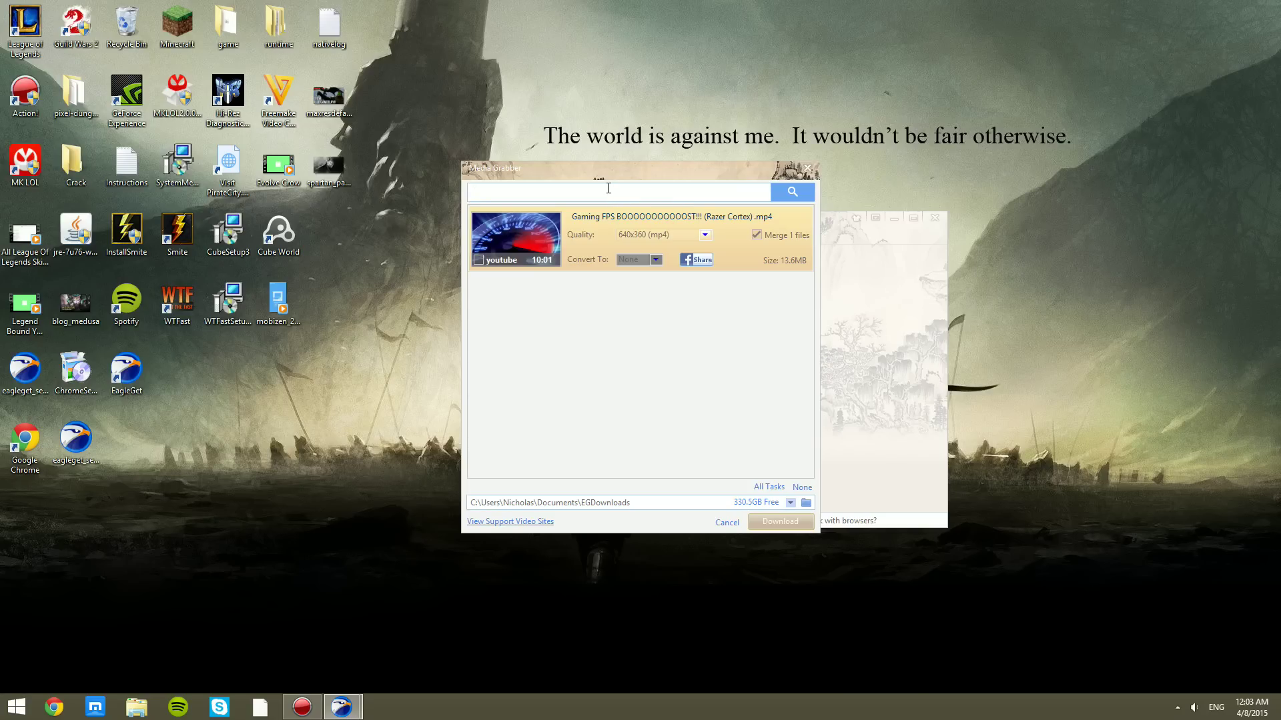
text(https://www.youtube.com/watch?v=krULwiJ21mw)
click(805, 194)
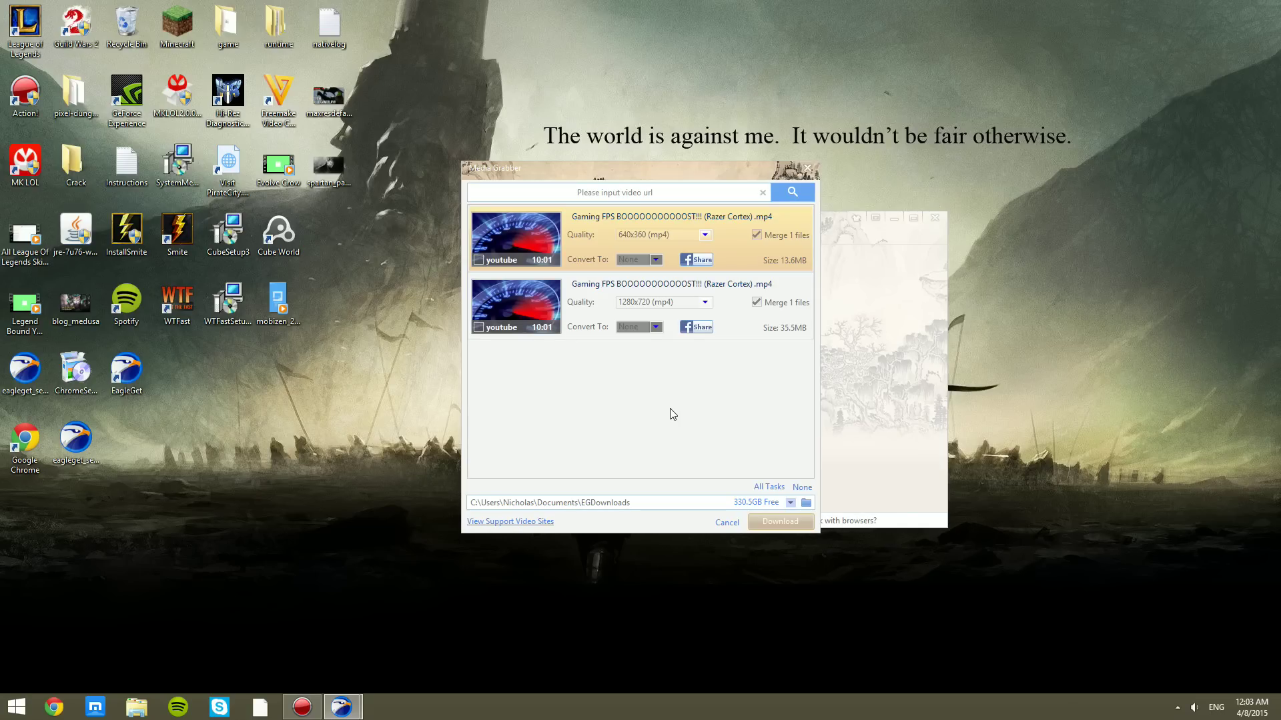
Select only the 1280x720 mp4 result and start its download.
click(704, 303)
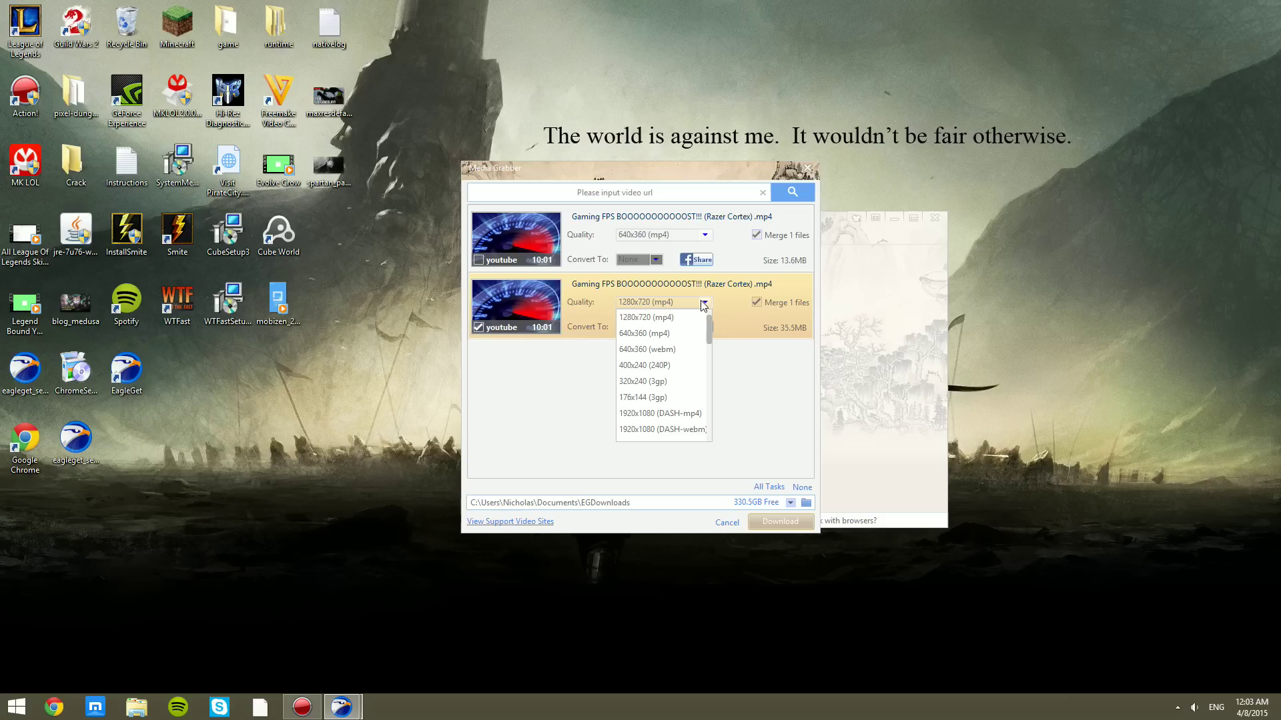
click(589, 237)
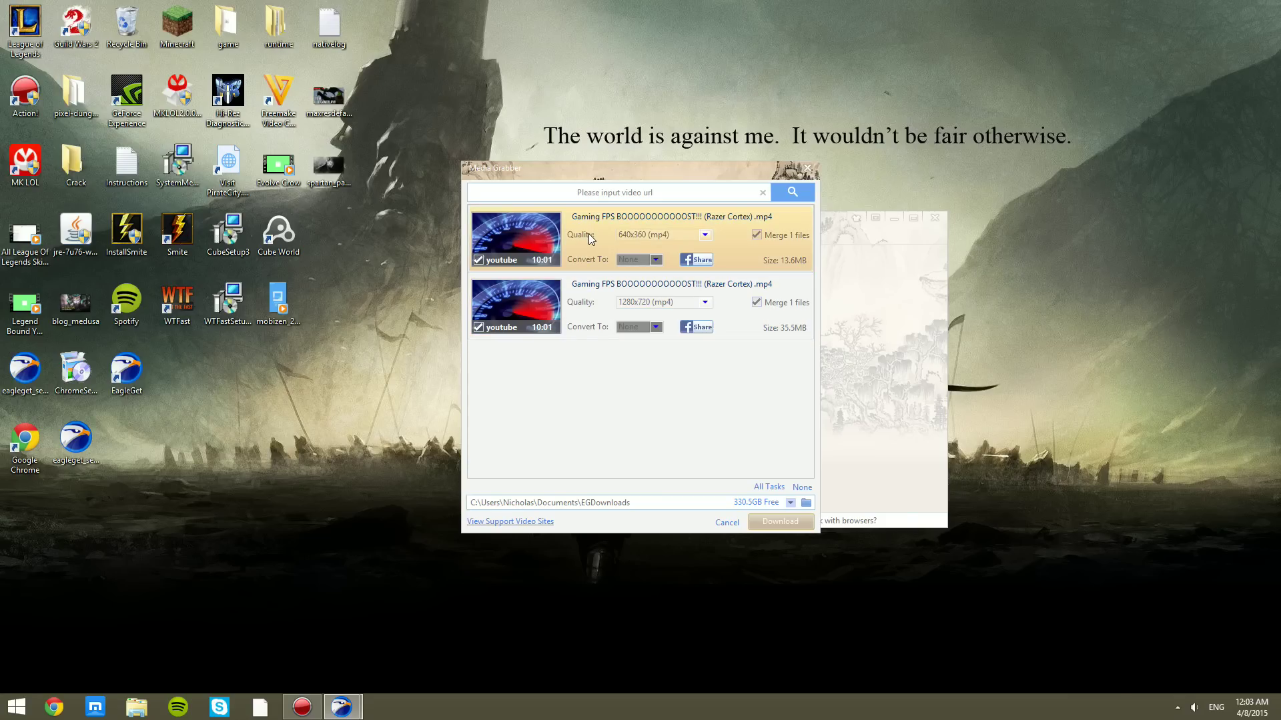
click(667, 309)
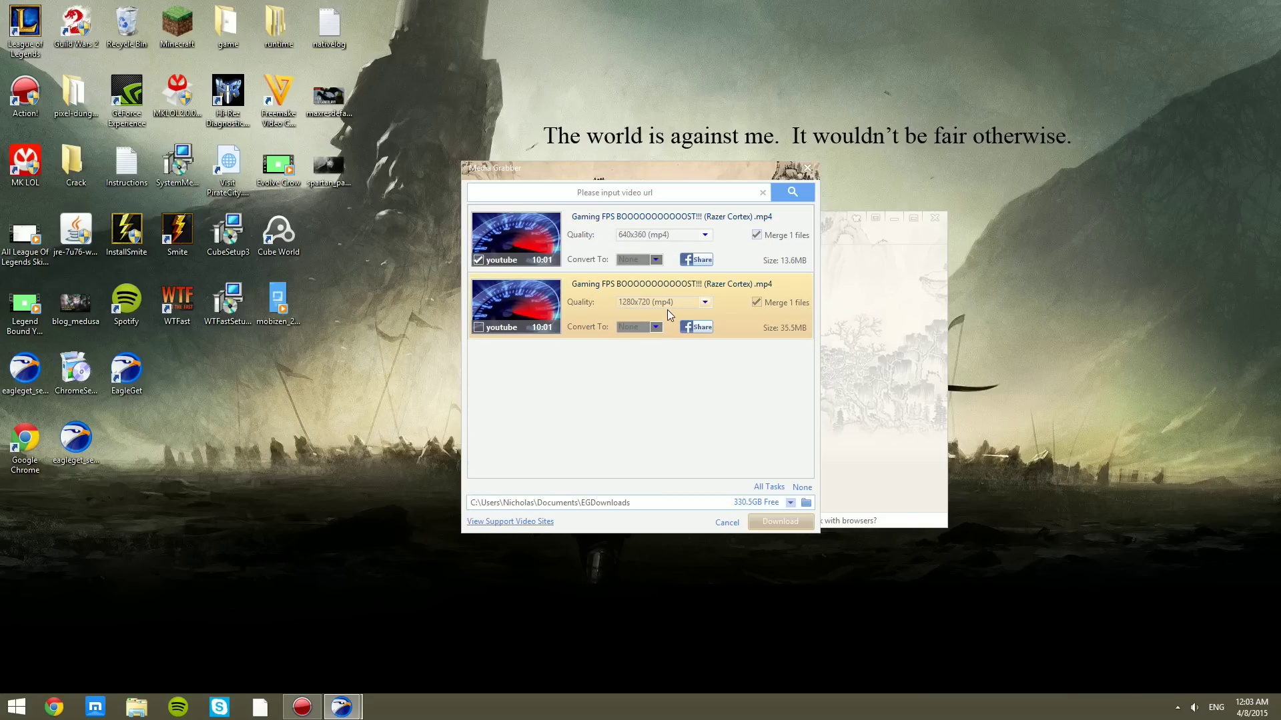
click(705, 303)
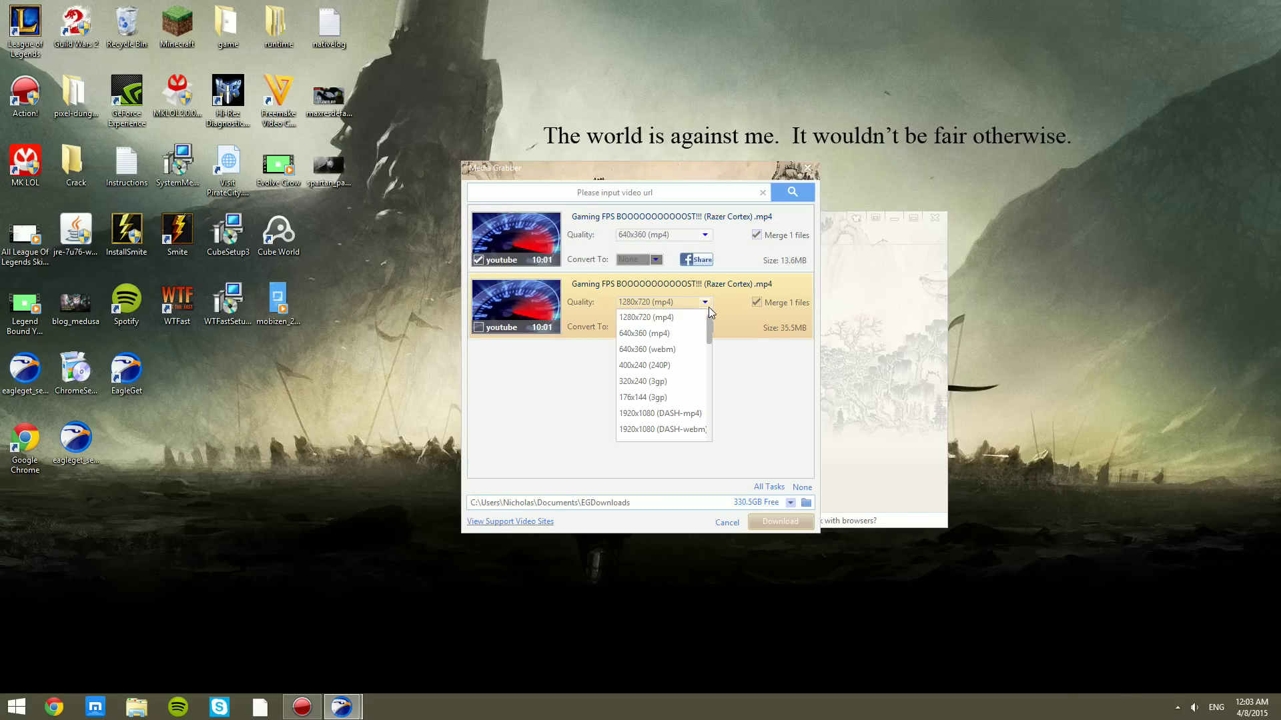
click(670, 320)
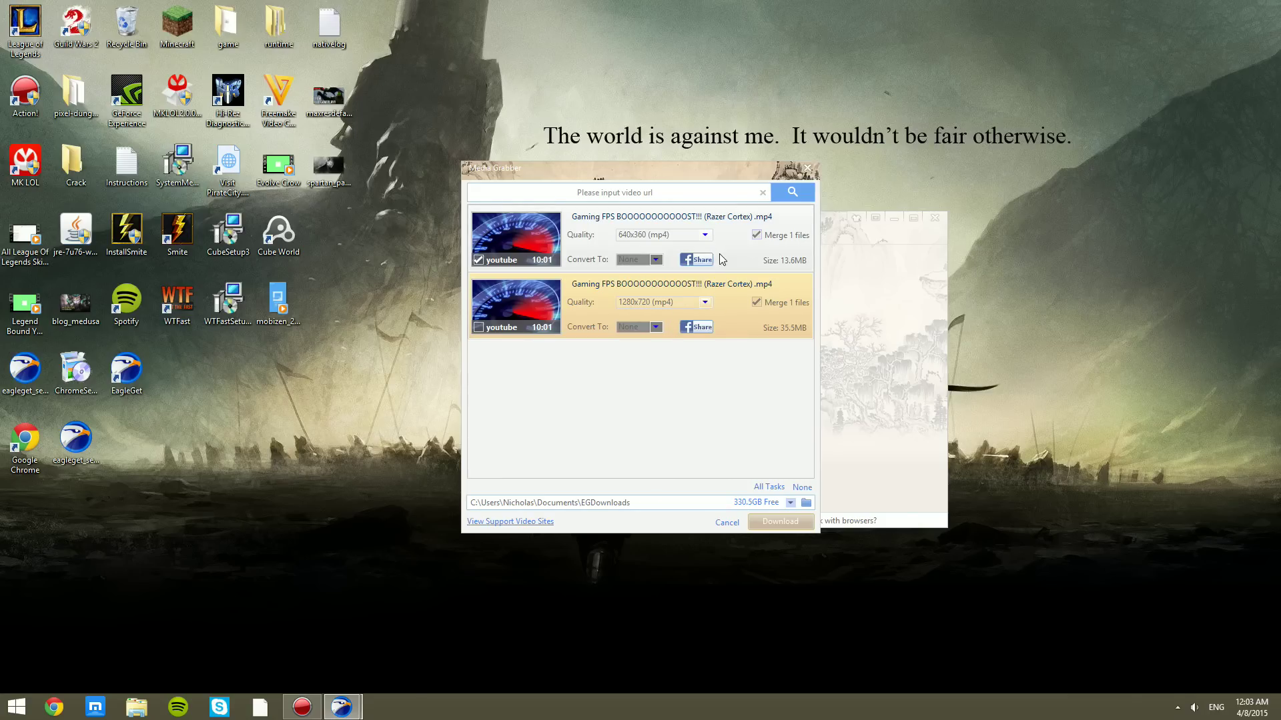
click(478, 260)
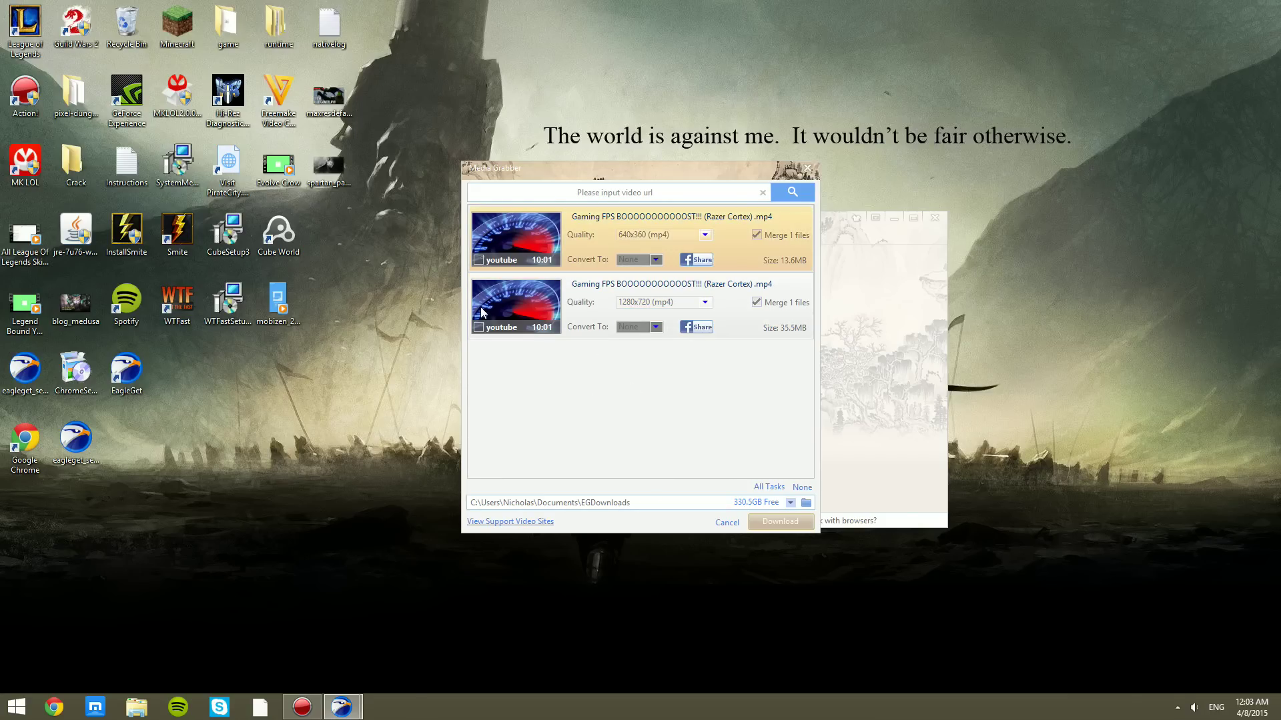
click(480, 310)
click(779, 521)
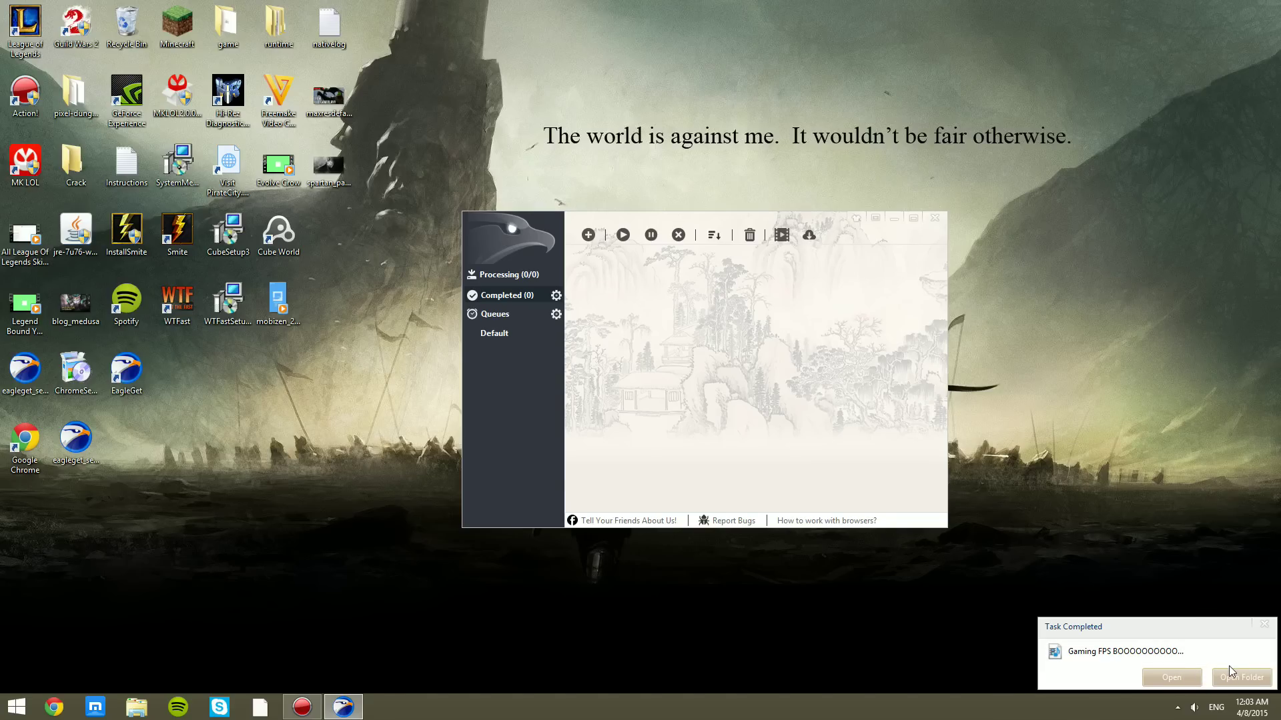
Open the downloaded Gaming FPS video from the Task Completed notice.
click(1169, 678)
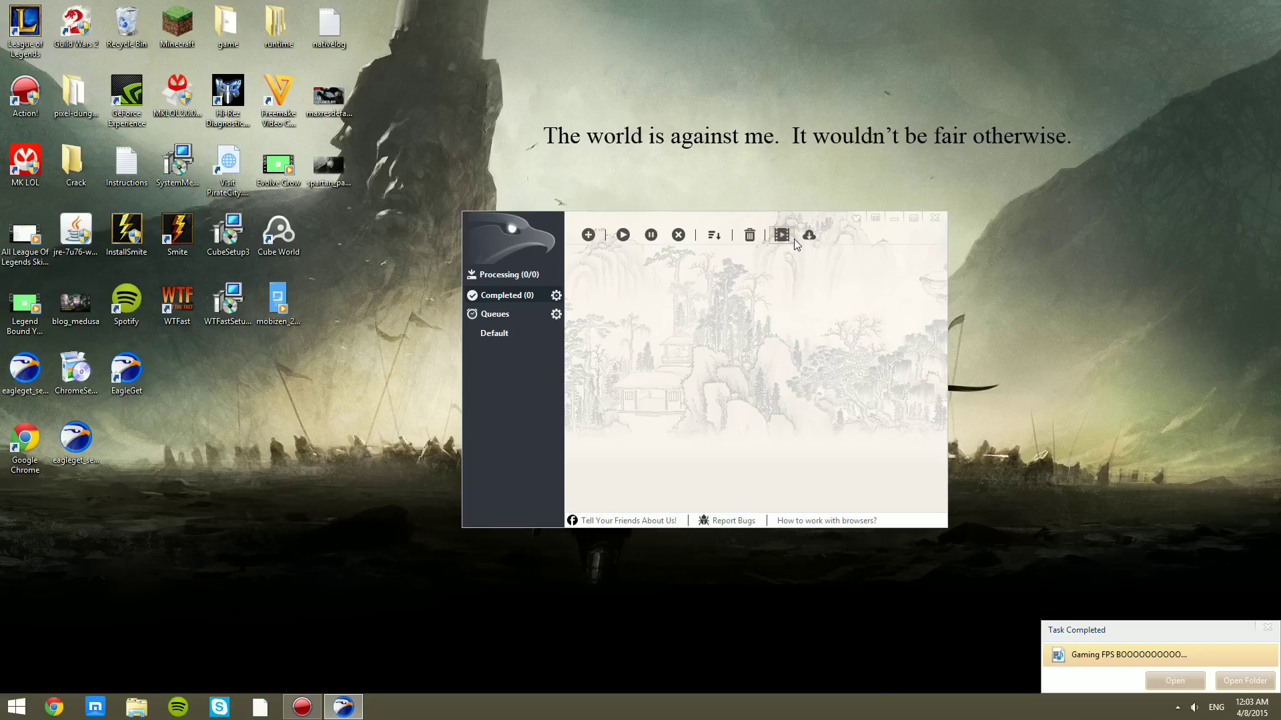
Open the Video Sniffer and close it again without searching.
click(782, 235)
click(631, 243)
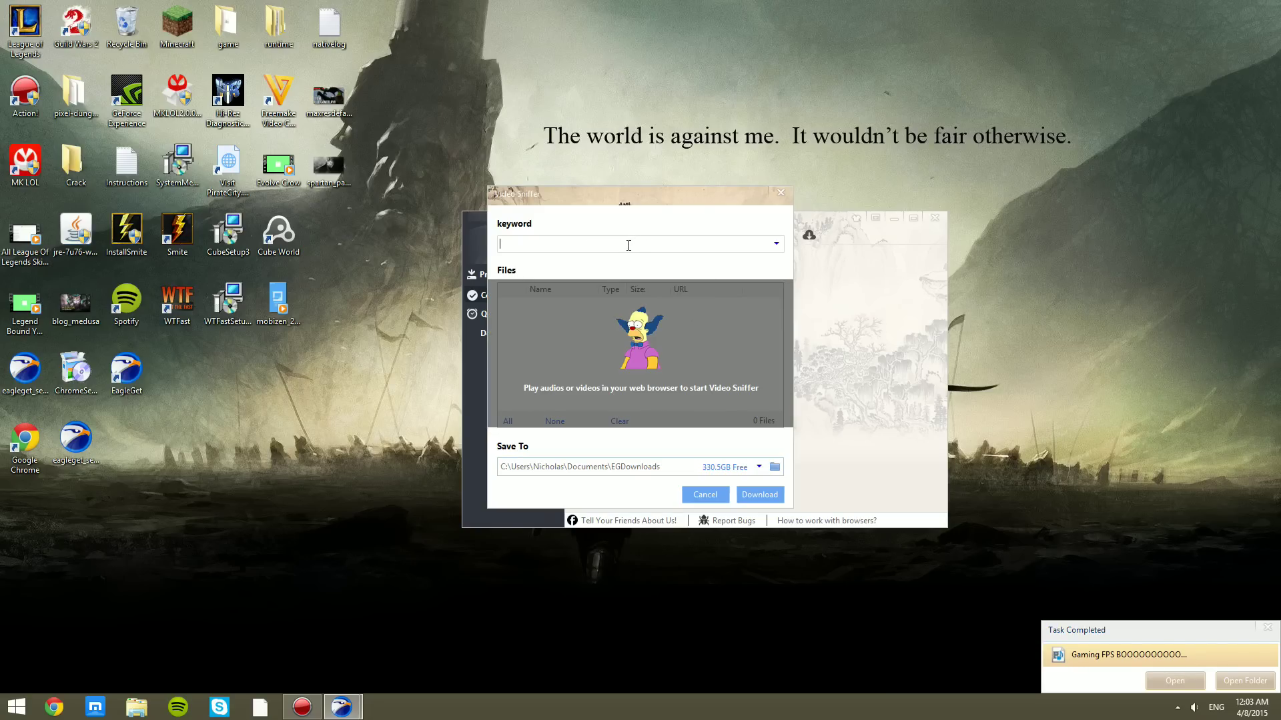
click(784, 193)
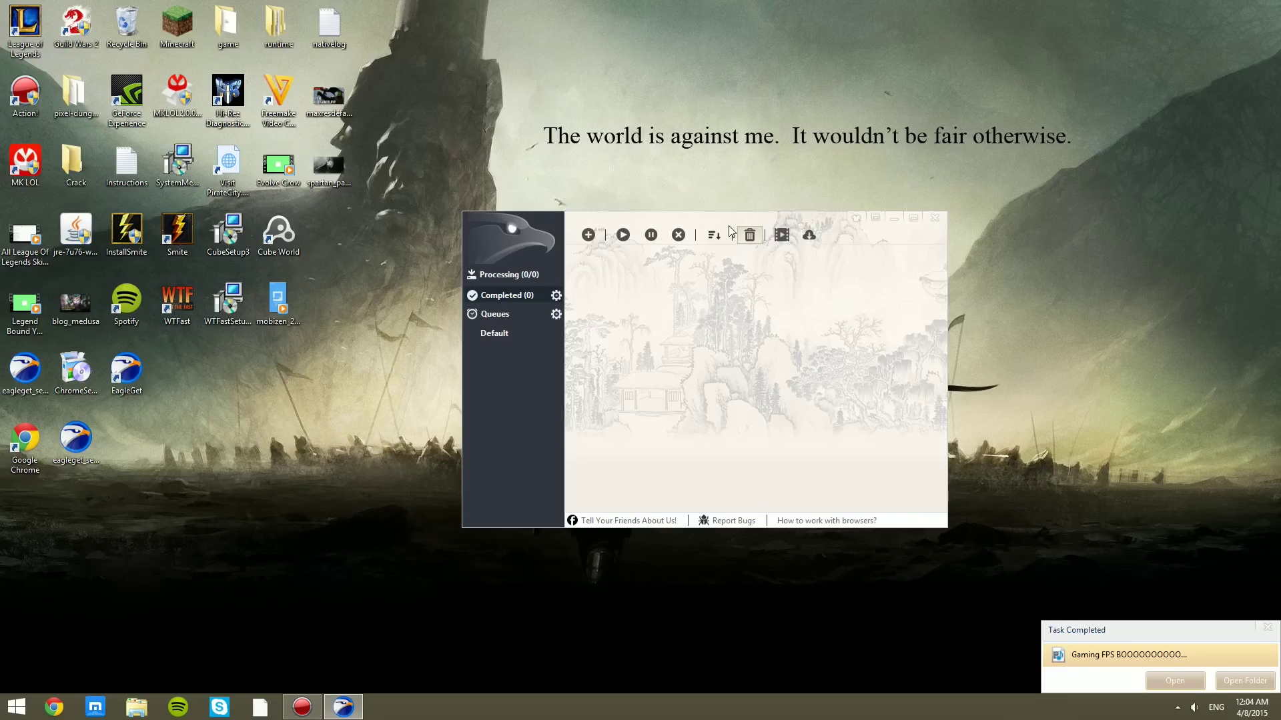
Check the Default queue, return to Processing, and close the EagleGet window.
drag(646, 221, 633, 148)
click(517, 271)
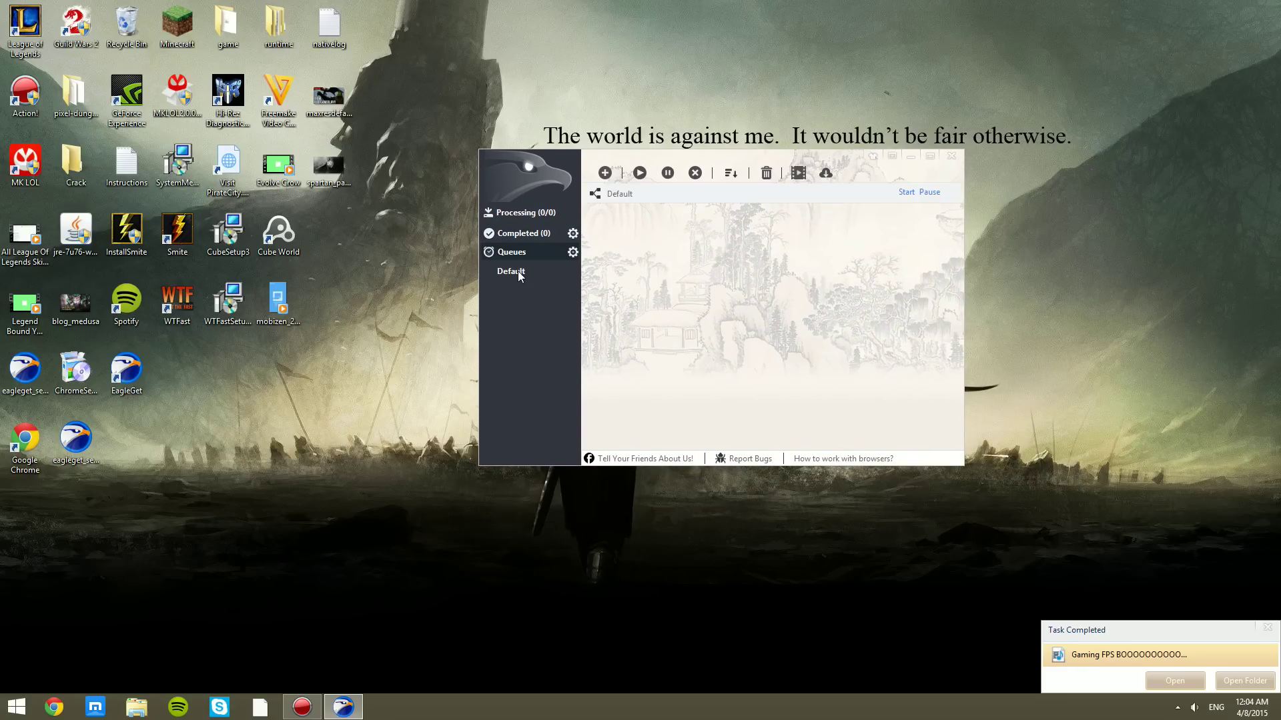
click(546, 212)
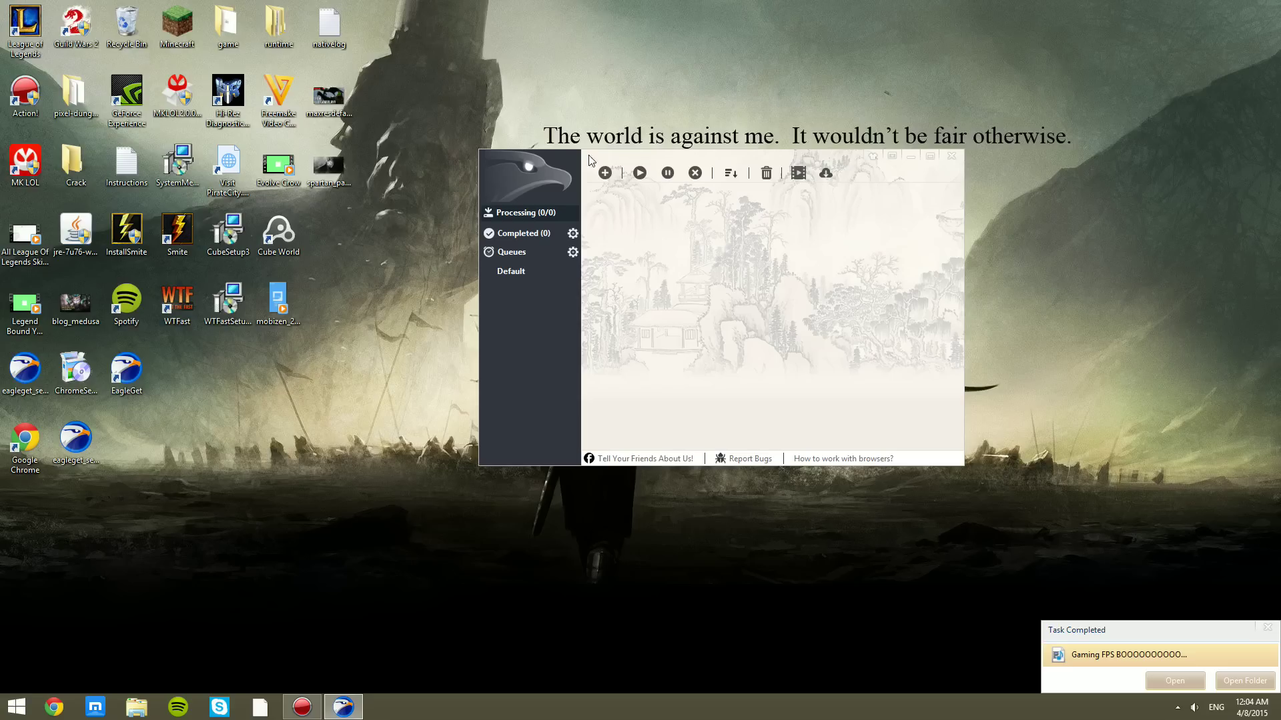
click(952, 156)
click(1177, 709)
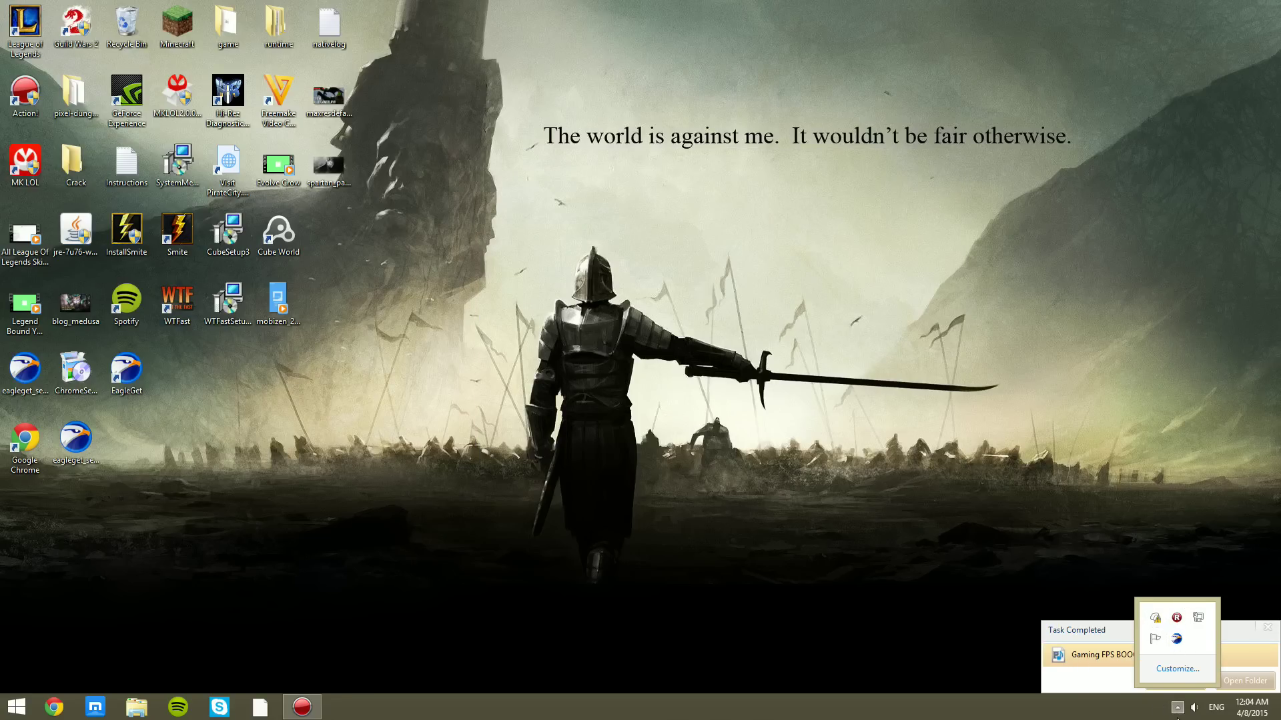
click(1178, 708)
click(54, 708)
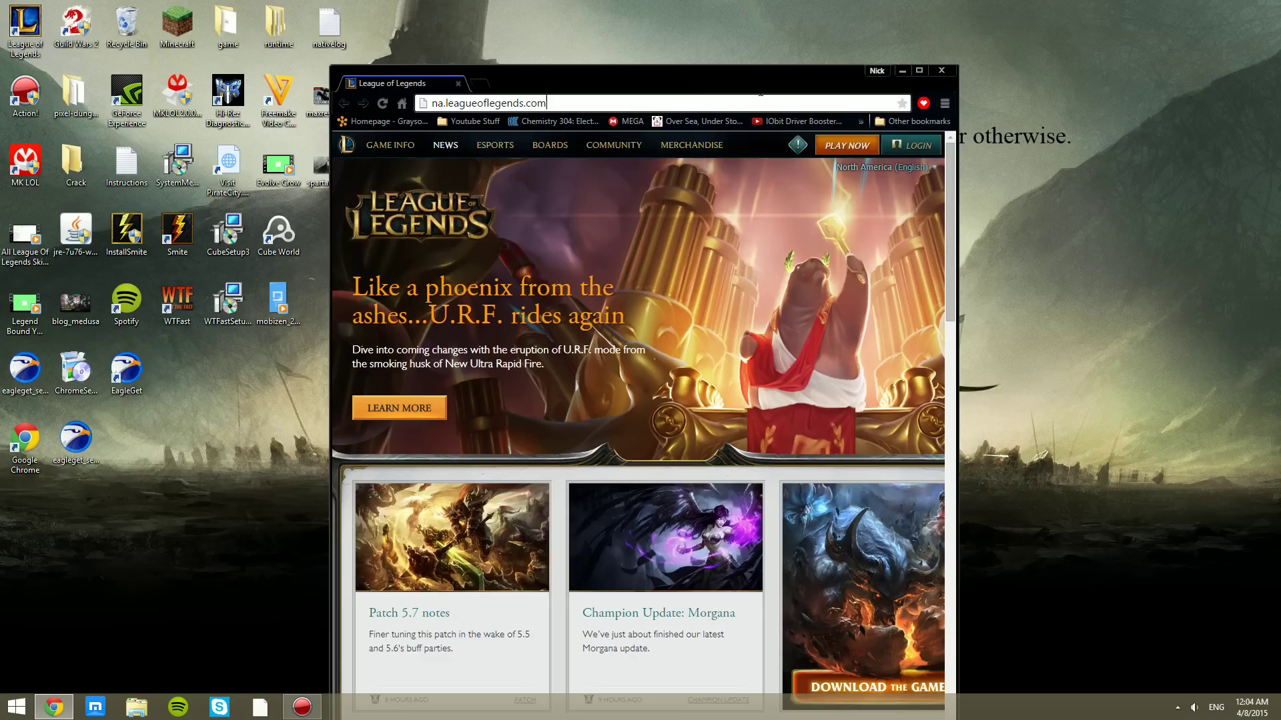
click(684, 100)
drag(818, 89, 825, 2)
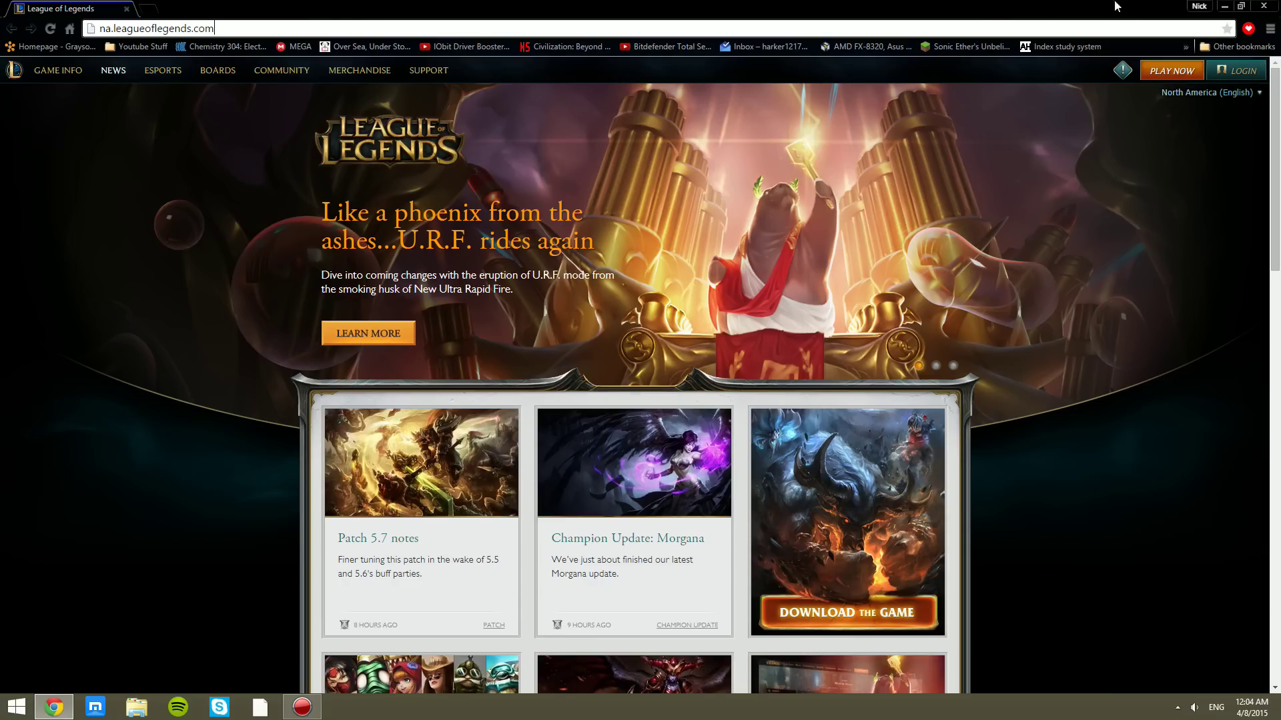
click(1271, 8)
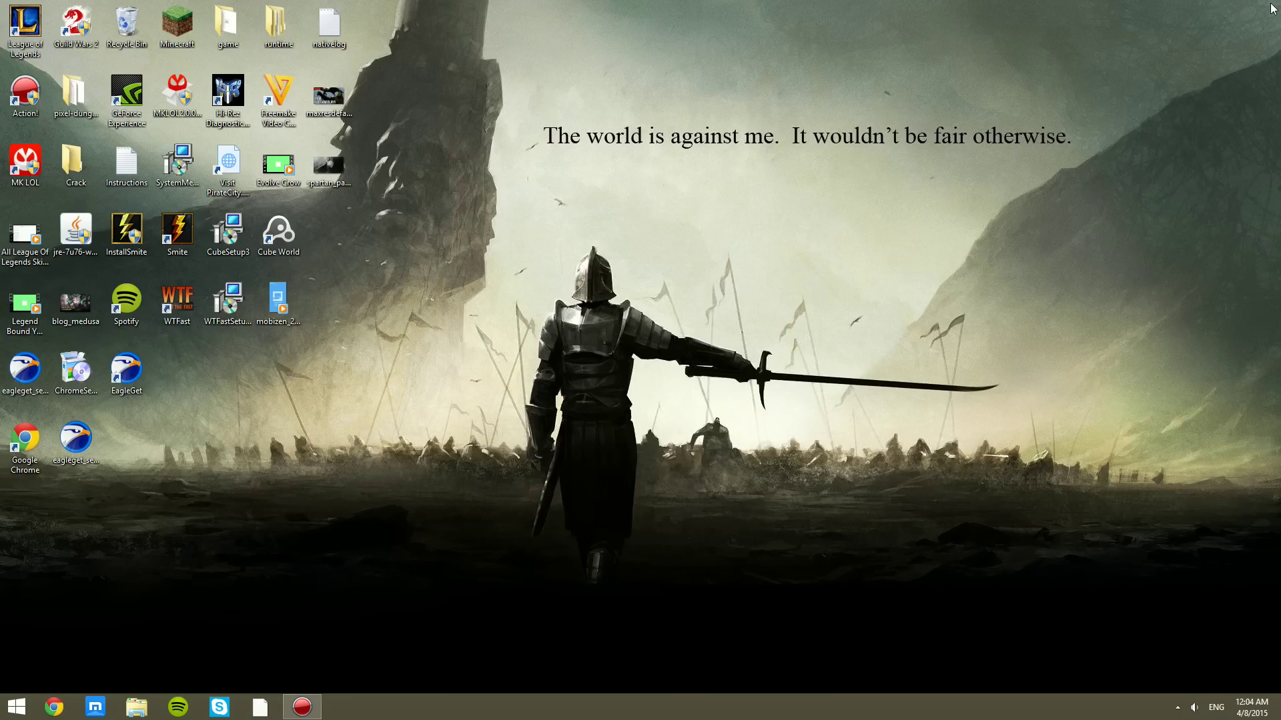